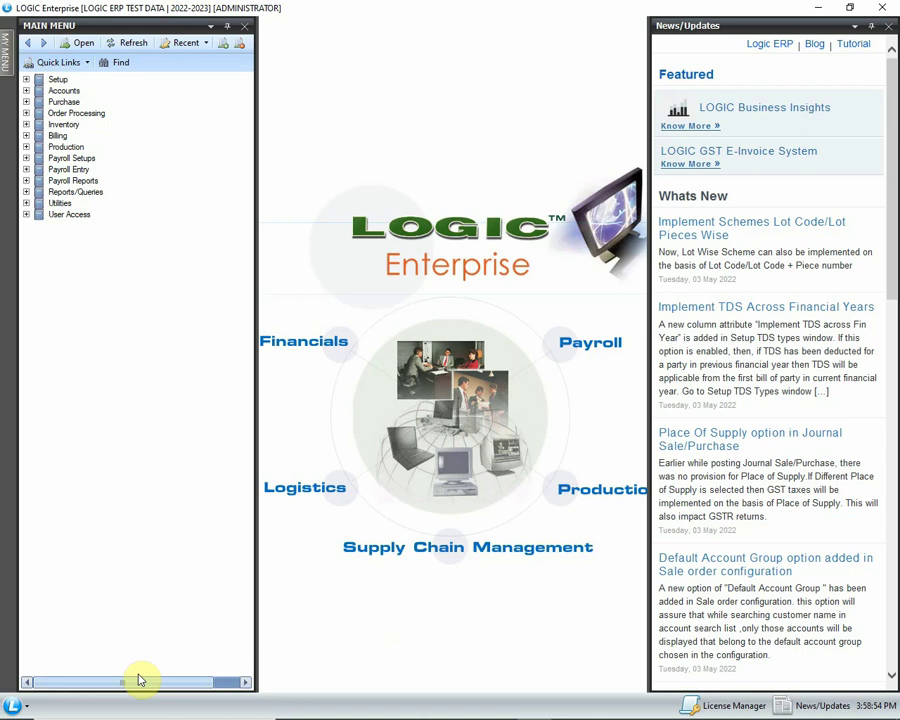
Open the LOGIC start menu to show the ERP tools list.
click(24, 705)
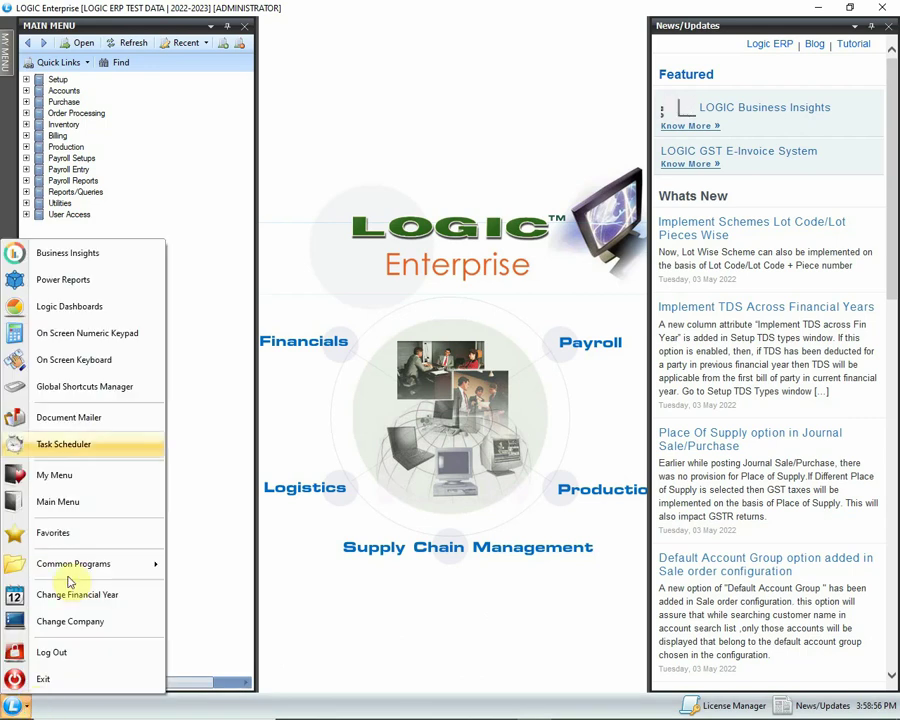
Launch Business Insights and expand Manage Business Insights to reveal Live Sales and the other reports.
click(100, 256)
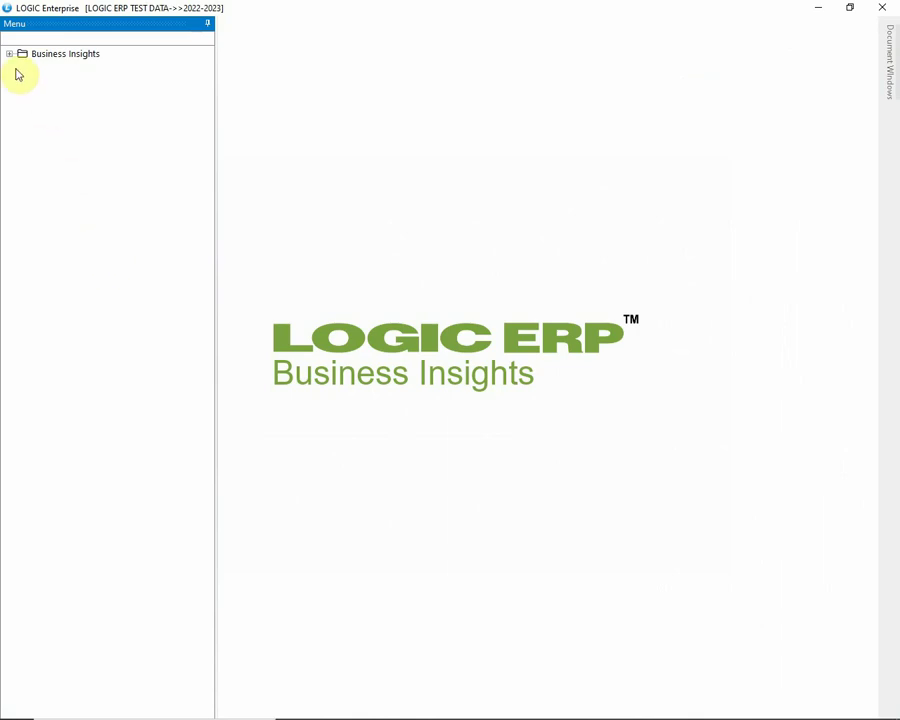
click(9, 55)
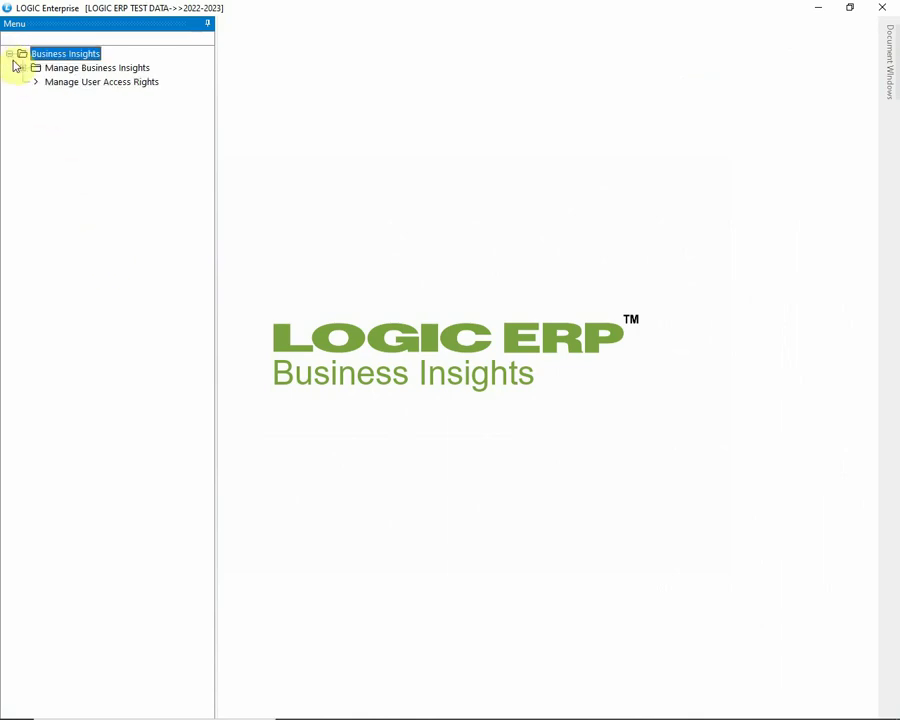
click(23, 70)
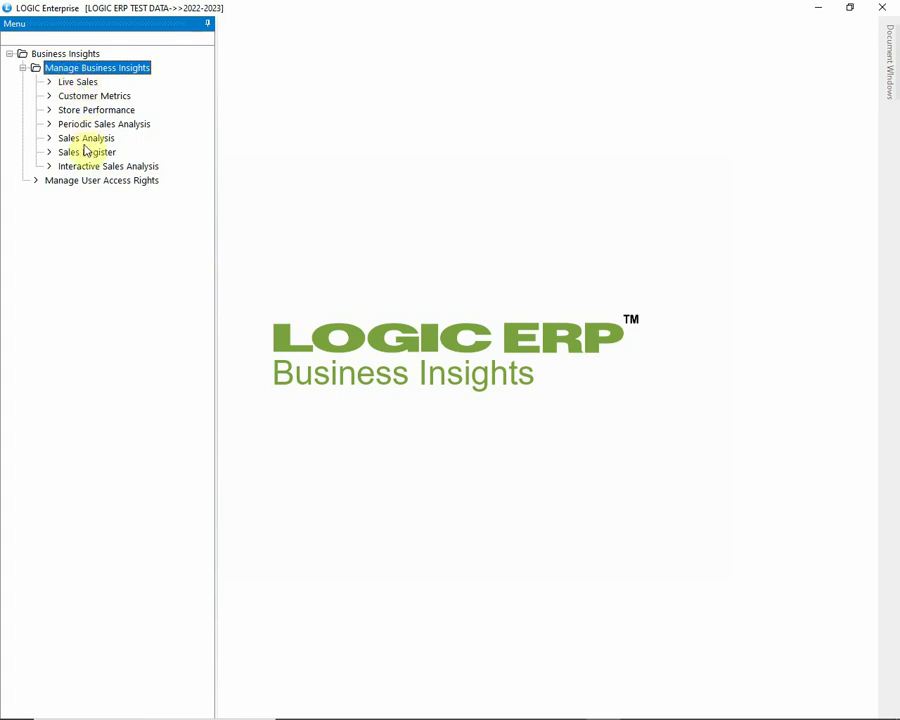
click(88, 83)
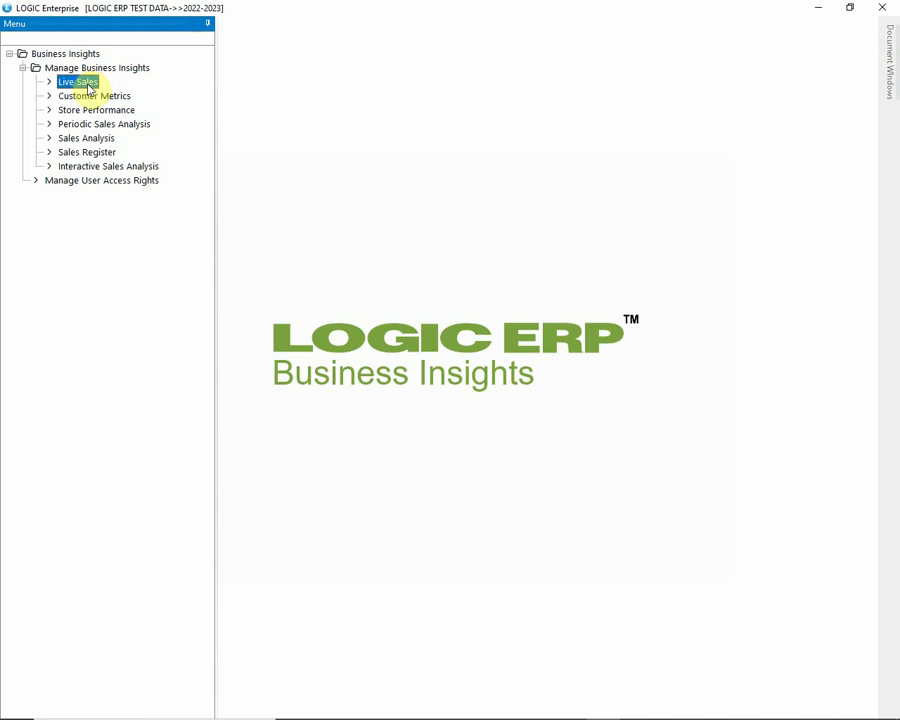
Open Live Sales and accept installing the Microsoft Edge WebView runtime.
double_click(88, 84)
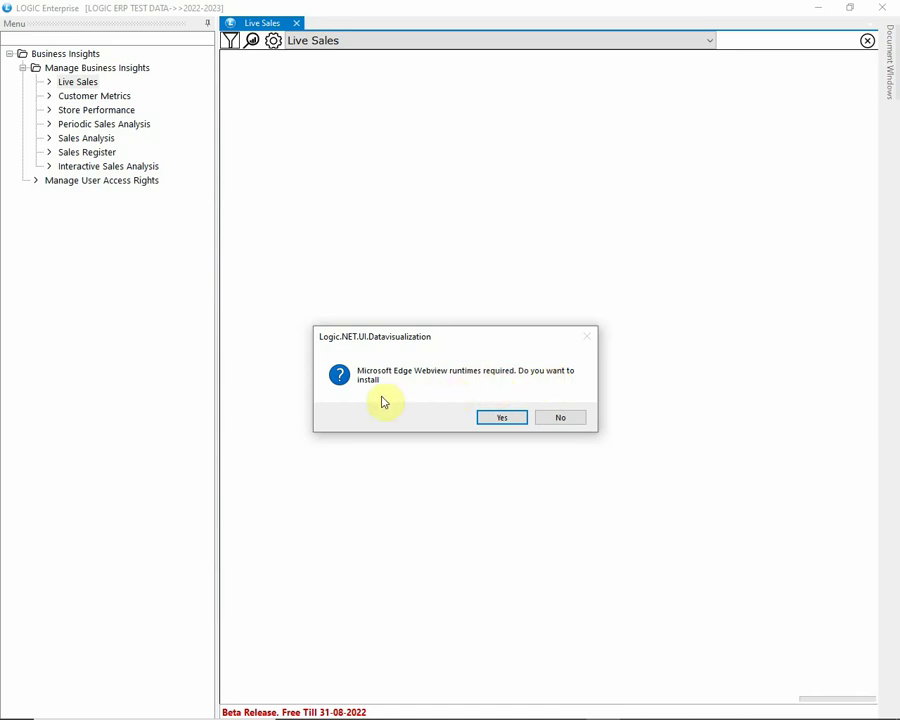
click(510, 418)
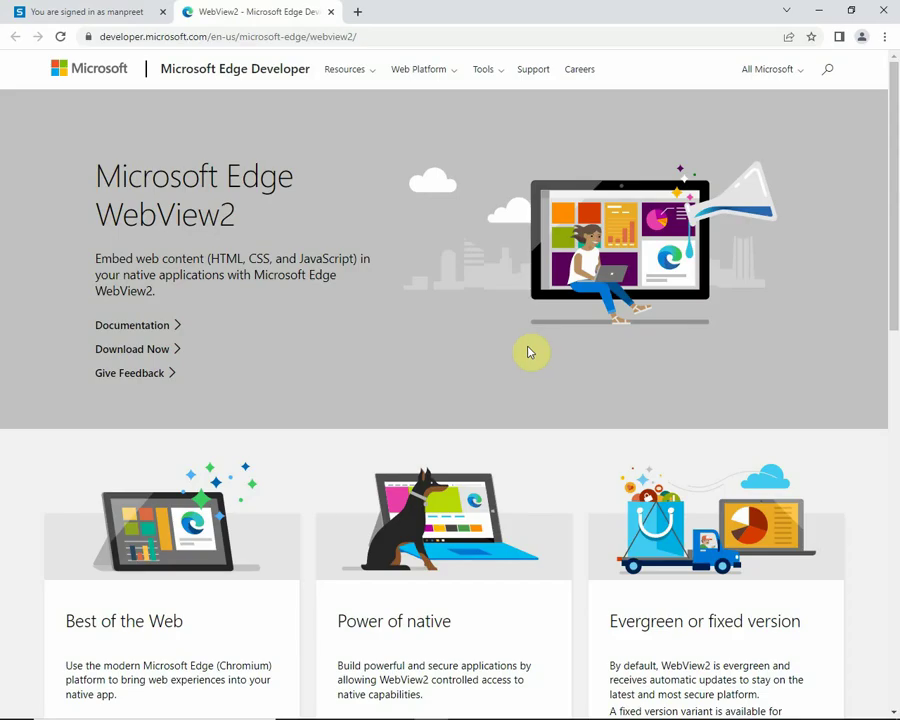
Download the x64 Evergreen Standalone WebView2 Runtime installer after accepting the license.
scroll(370, 320, down, 8)
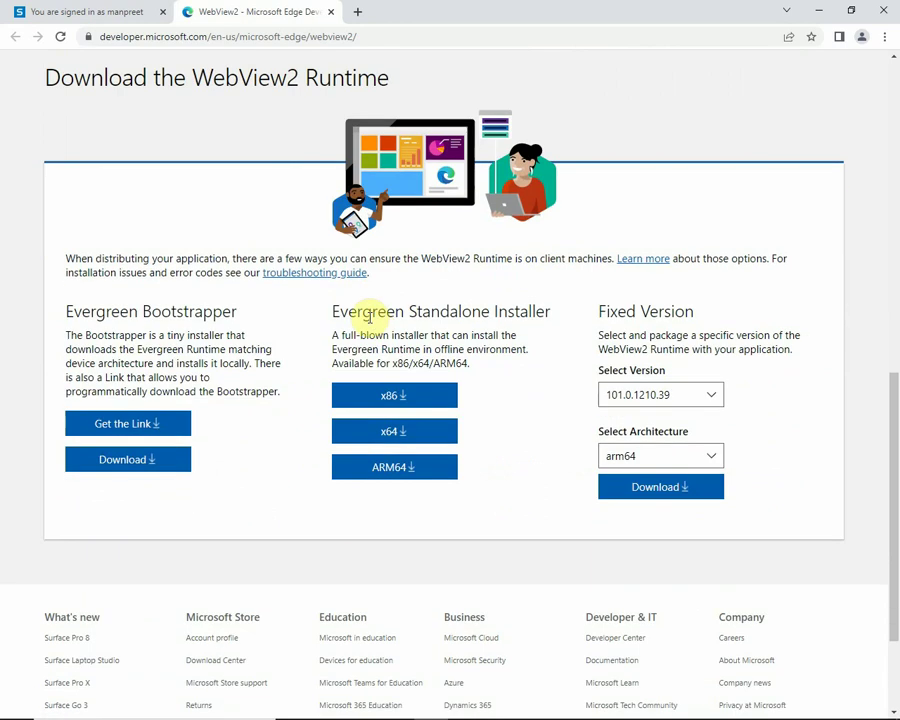
key(Tab)
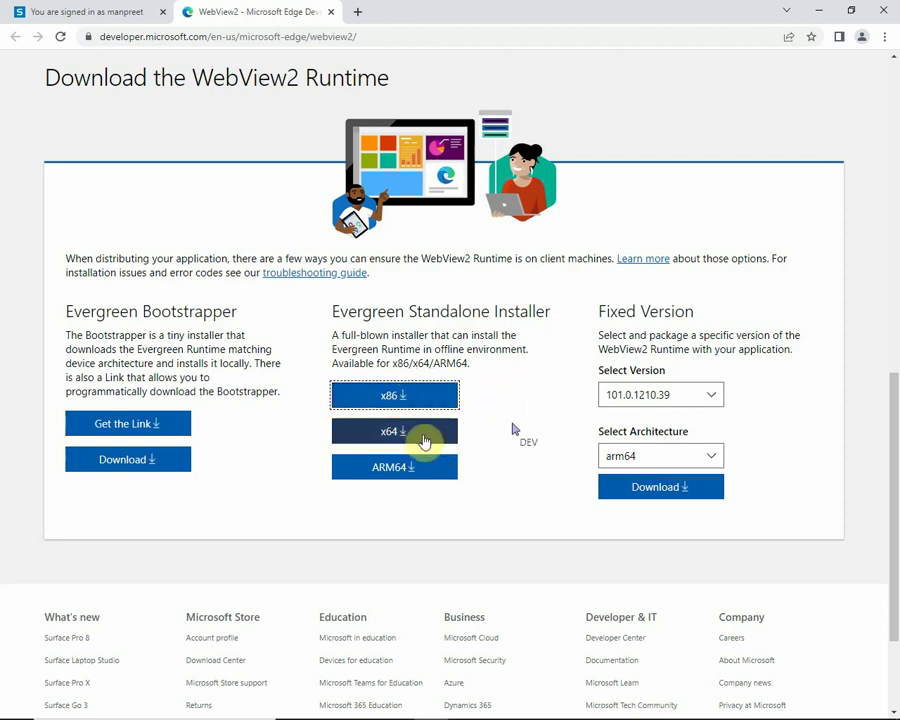
click(420, 440)
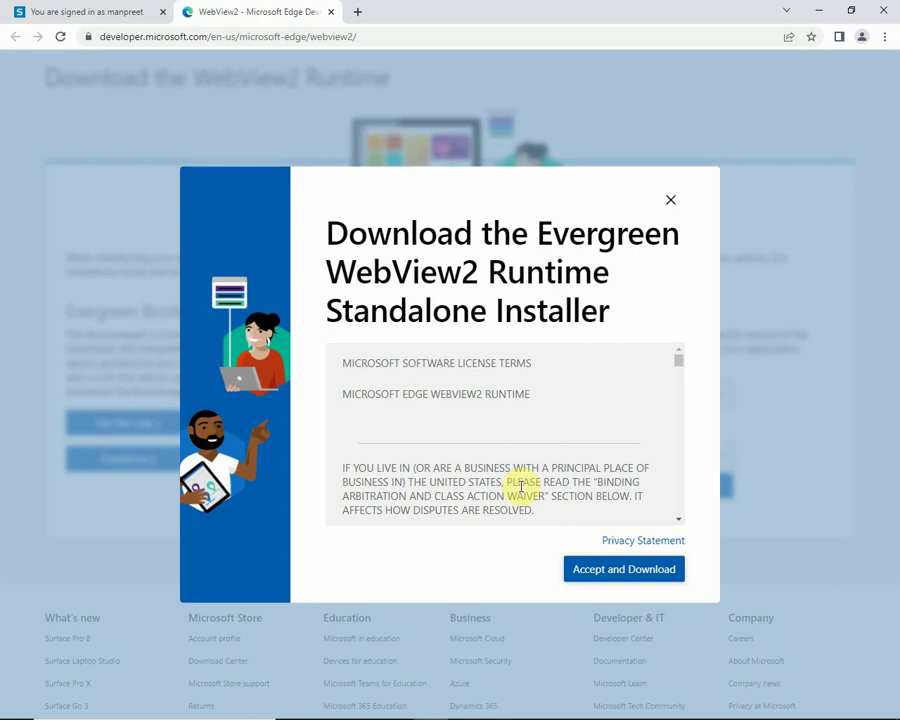
click(631, 575)
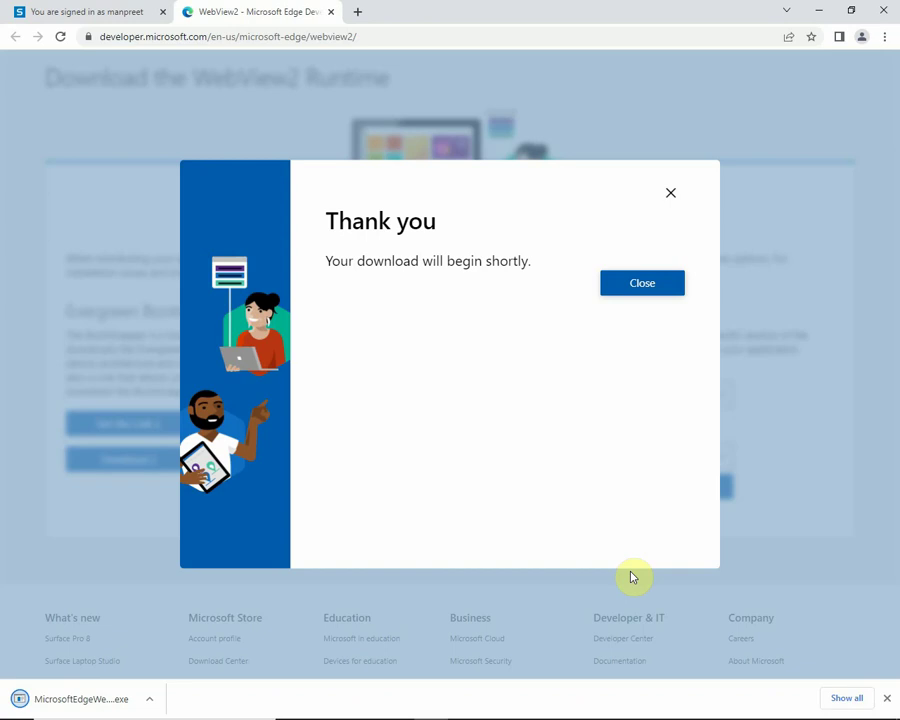
right_click(77, 704)
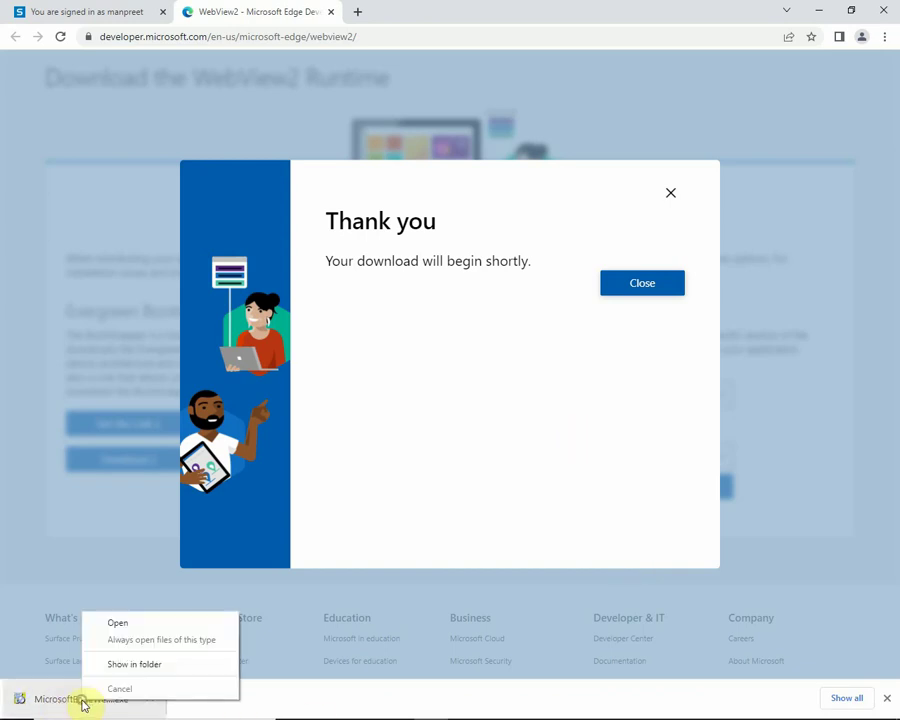
Install WebView2 from the Downloads folder as administrator, then minimise File Explorer.
click(137, 665)
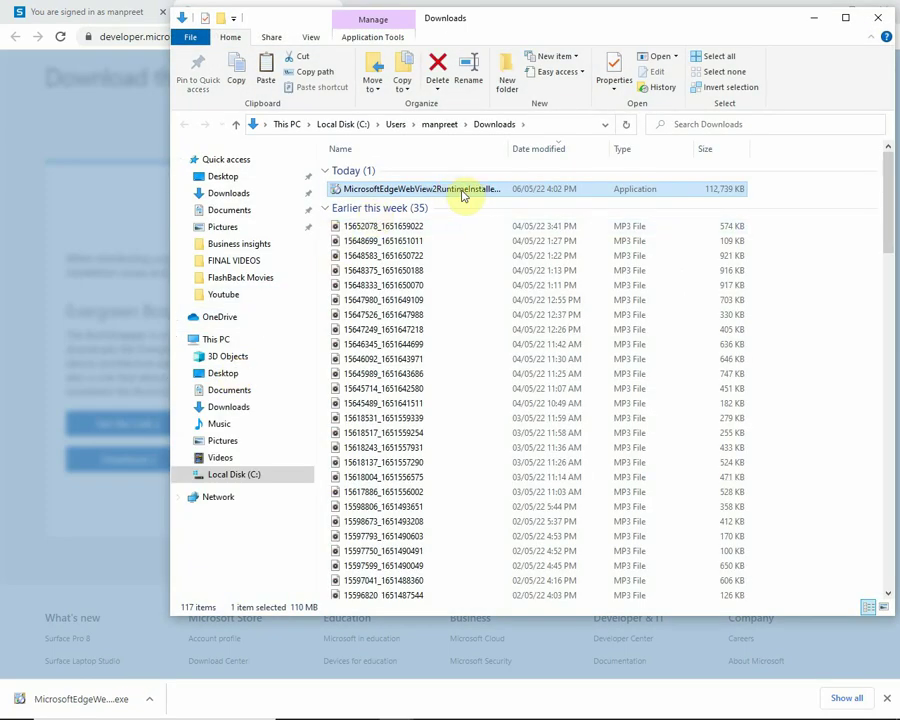
right_click(450, 192)
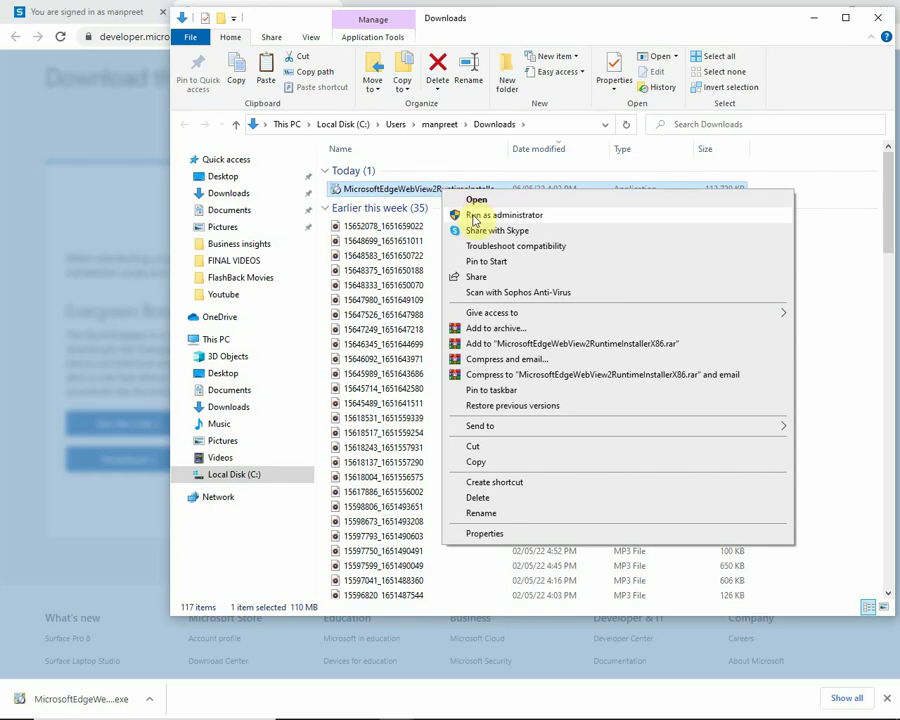
click(475, 219)
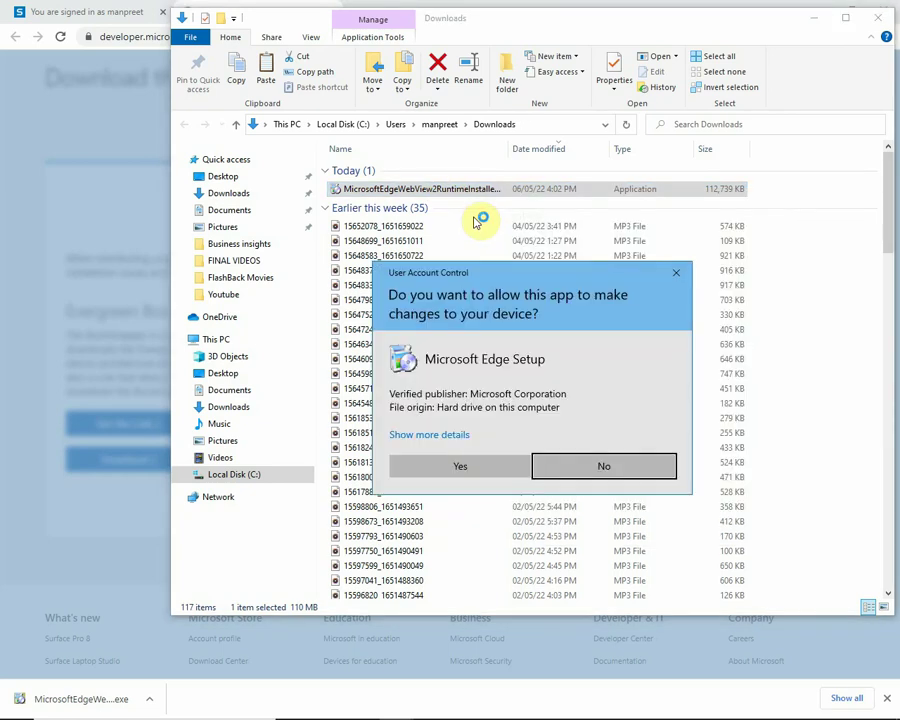
click(482, 472)
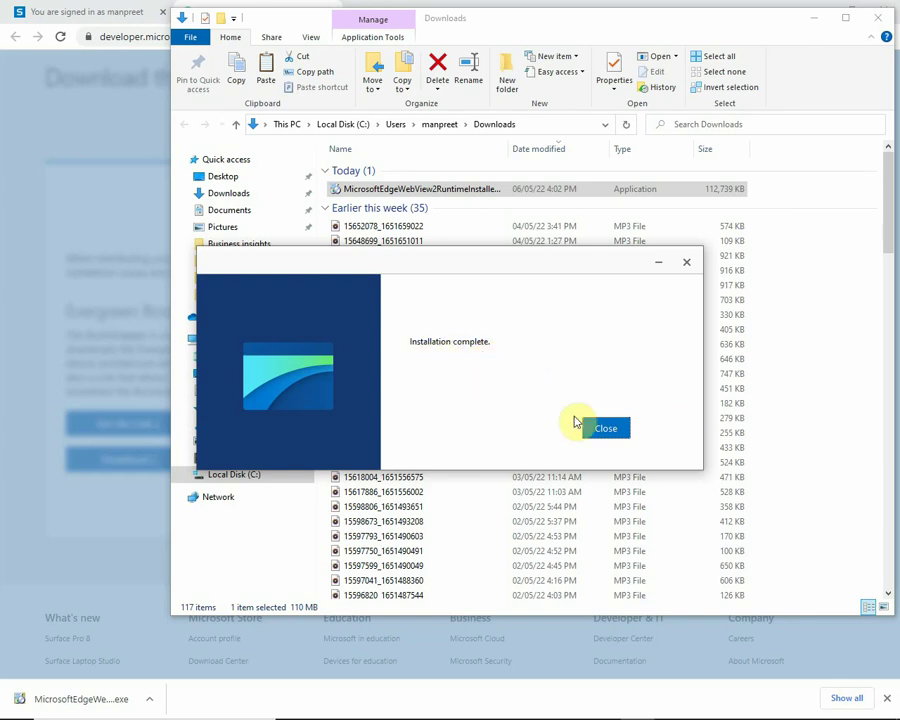
click(604, 429)
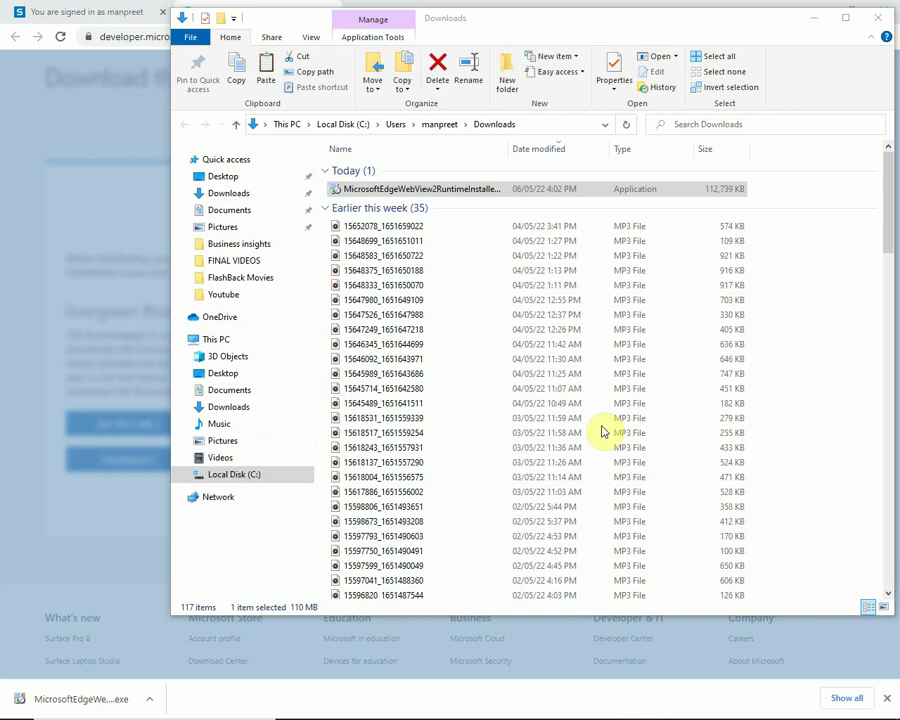
click(813, 19)
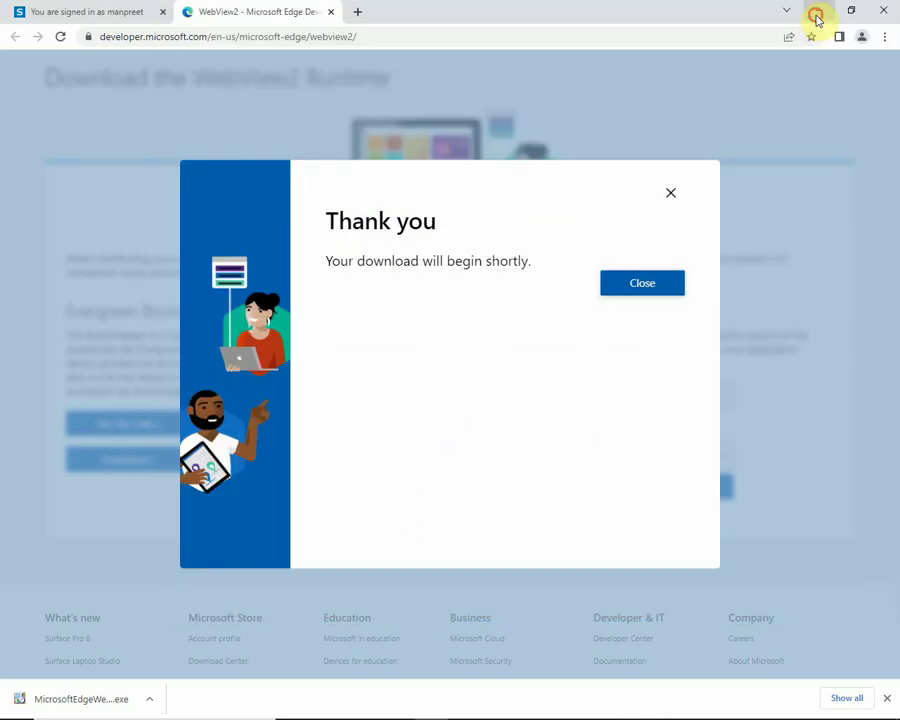
Back in LOGIC ERP, close the stalled Live Sales tab and reopen Live Sales via Business Insights.
click(817, 20)
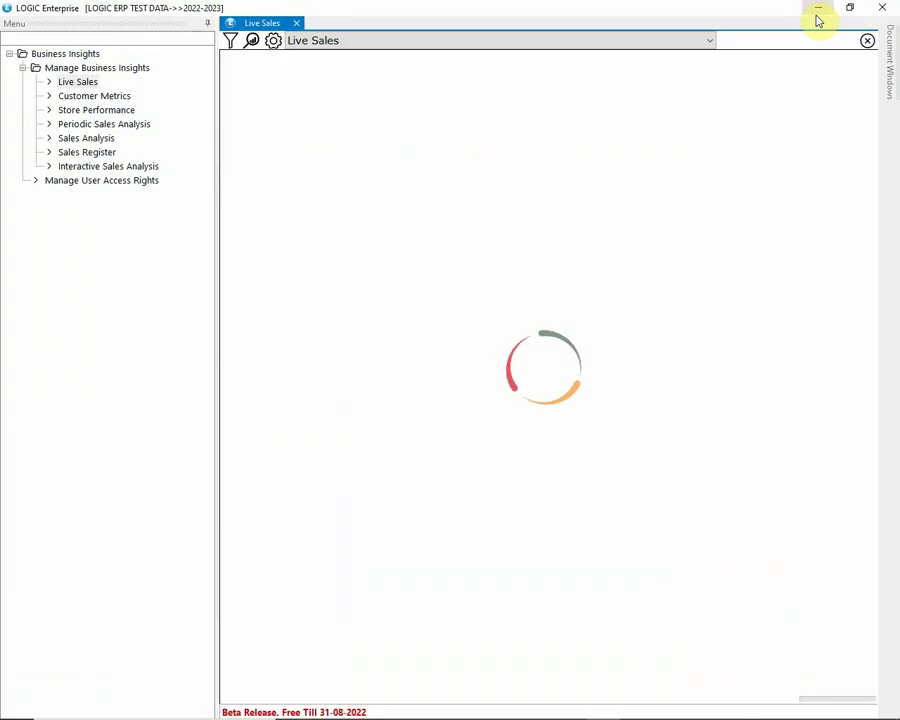
click(886, 8)
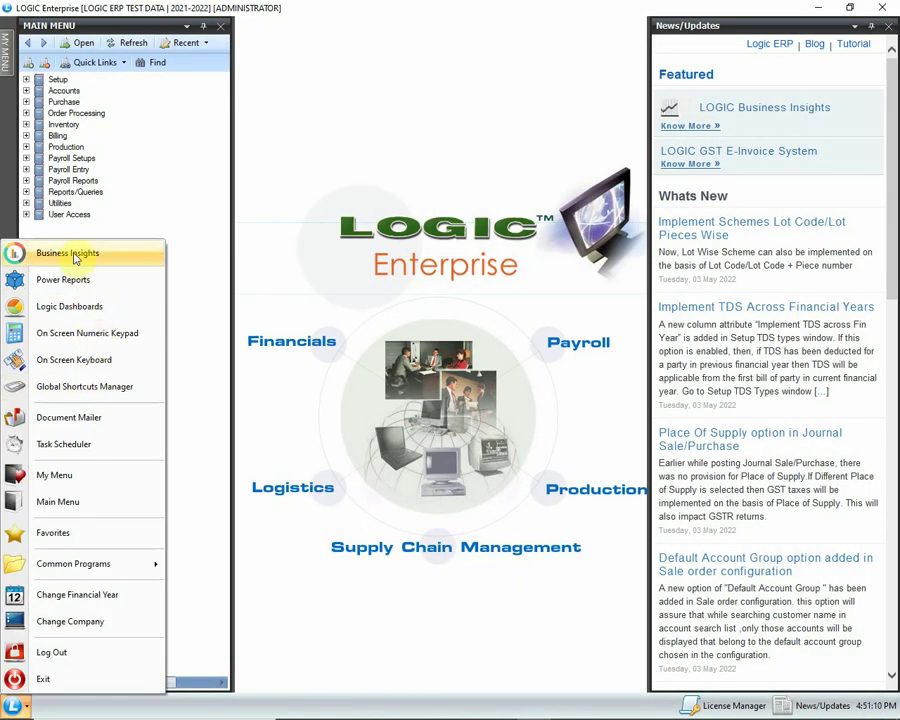
click(74, 255)
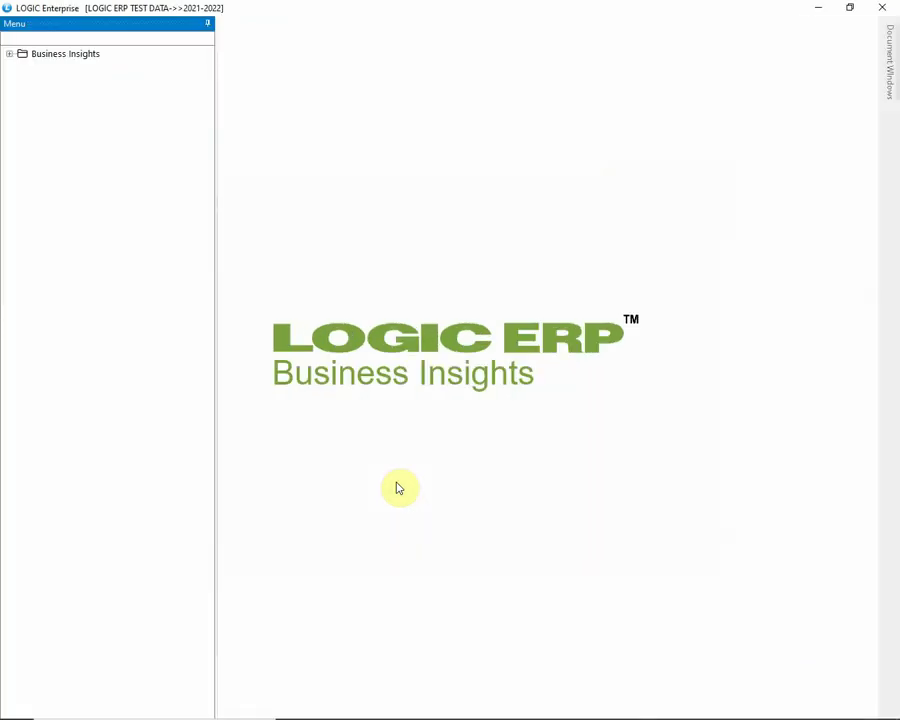
click(7, 55)
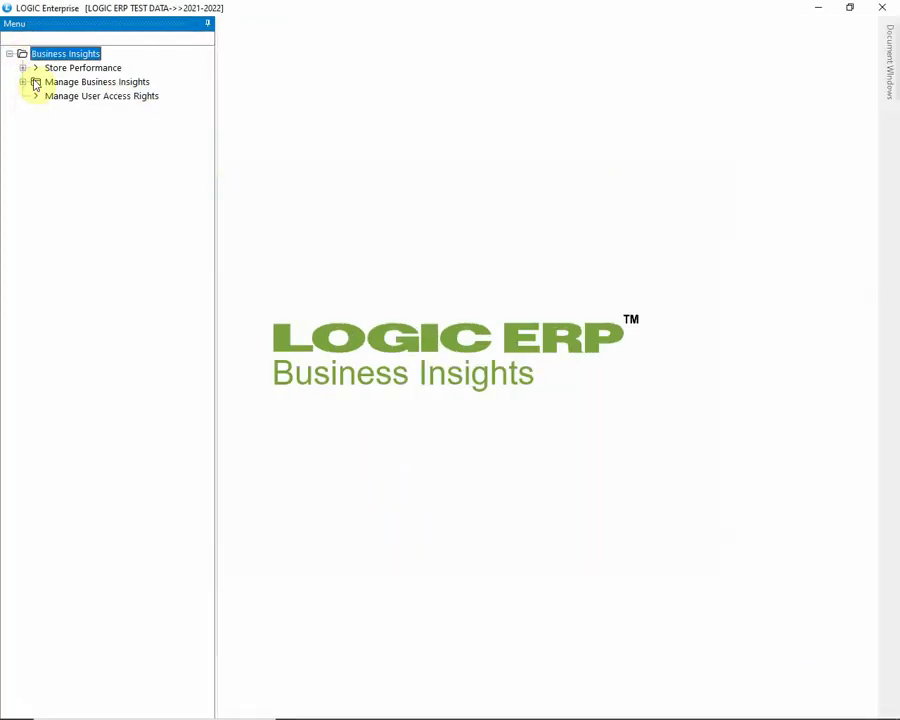
click(22, 83)
click(66, 95)
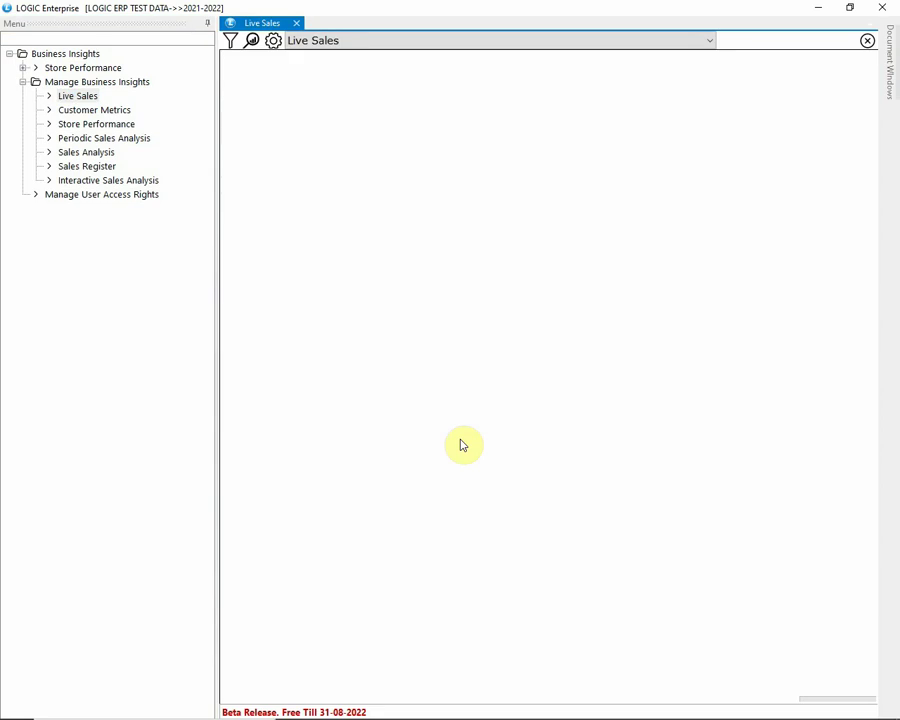
Generate Live Sales for 31/03/2022: ₹73,202.00 across 37 bills, with range and hourly charts.
click(250, 42)
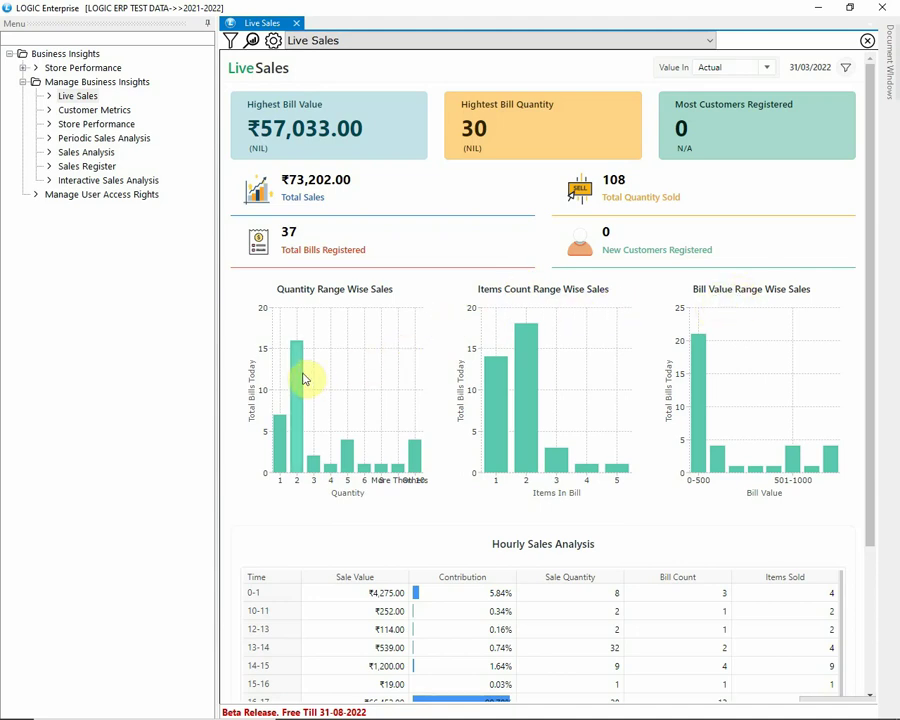
mouse_move(299, 377)
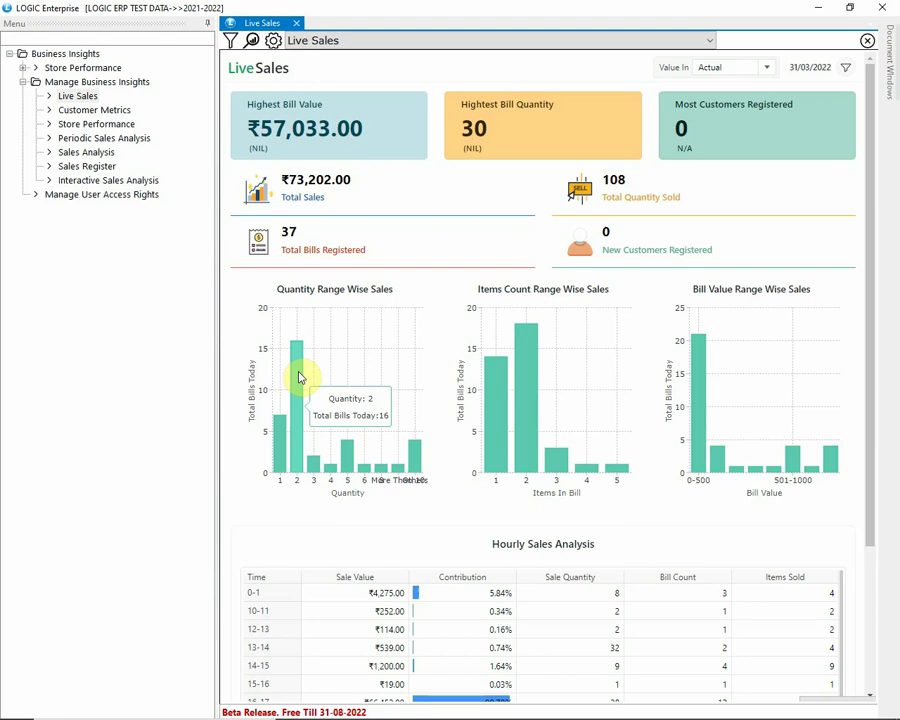
mouse_move(532, 368)
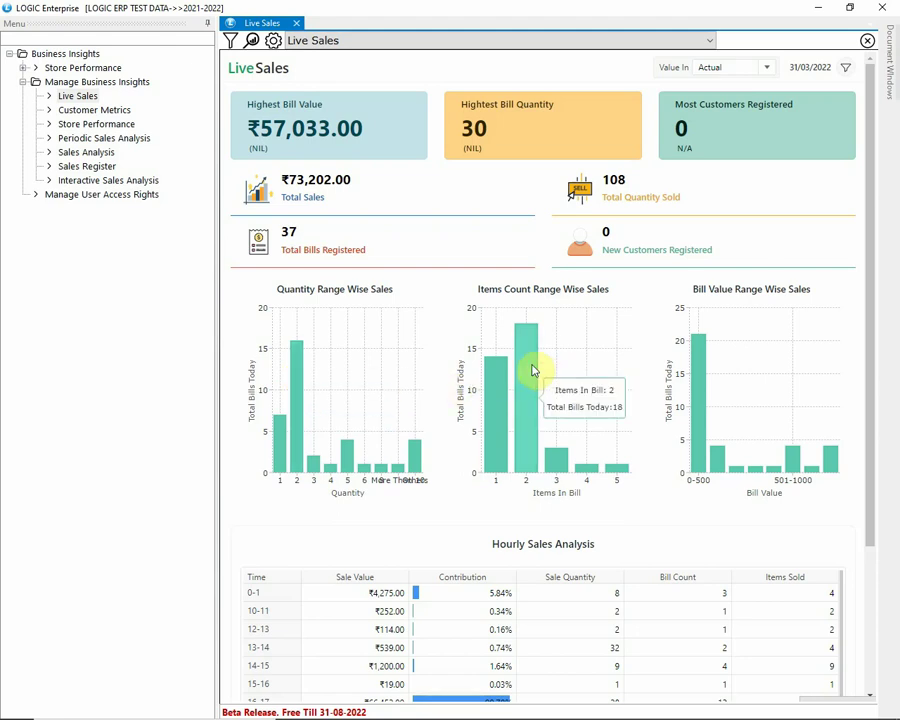
mouse_move(717, 459)
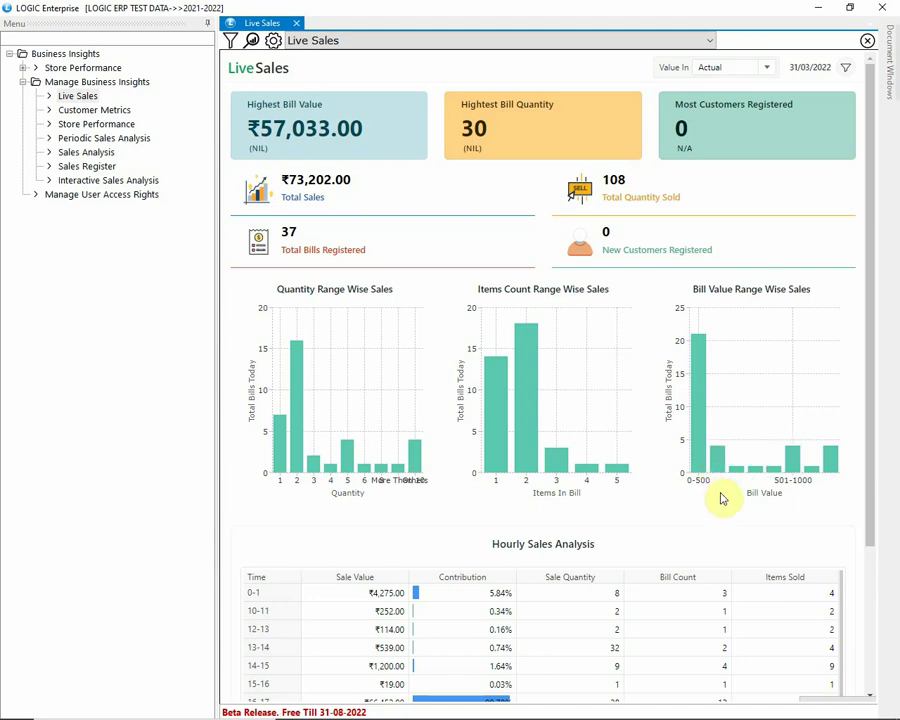
Scroll the Hourly Sales Analysis table down to the 20-21 hour row and Grand Total.
scroll(719, 496, down, 5)
scroll(760, 446, up, 2)
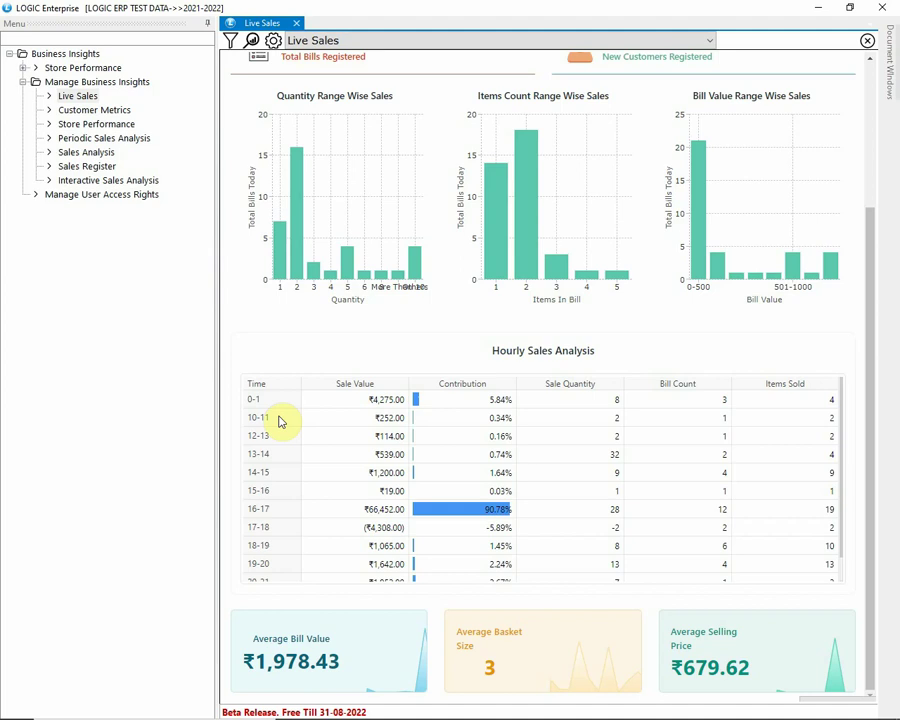
scroll(299, 508, down, 2)
click(276, 556)
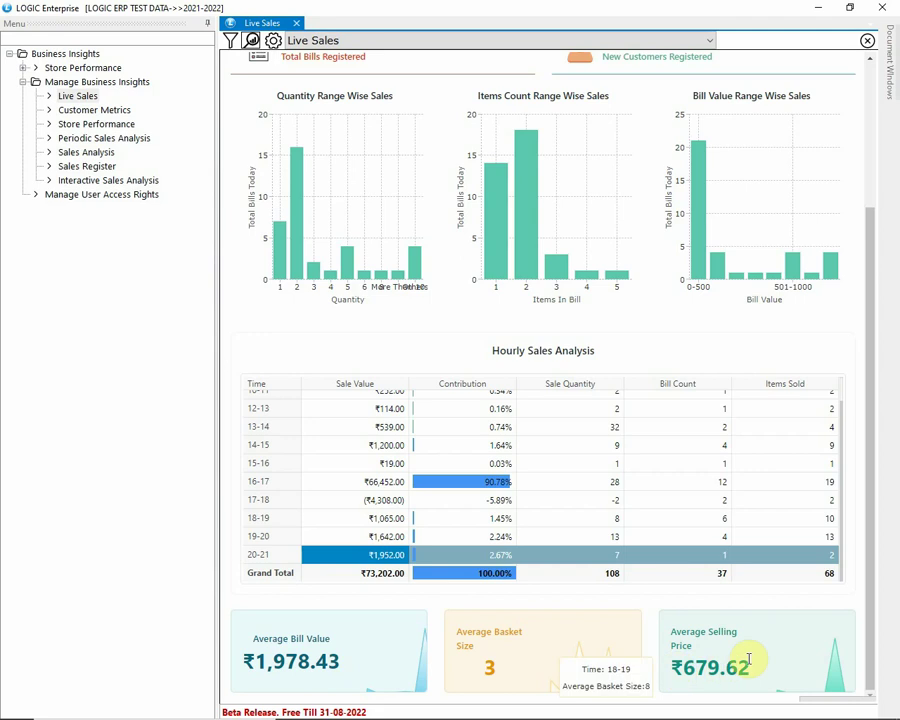
Show and hide the date, branch, brand and category filters, then start Customer Metrics.
click(232, 43)
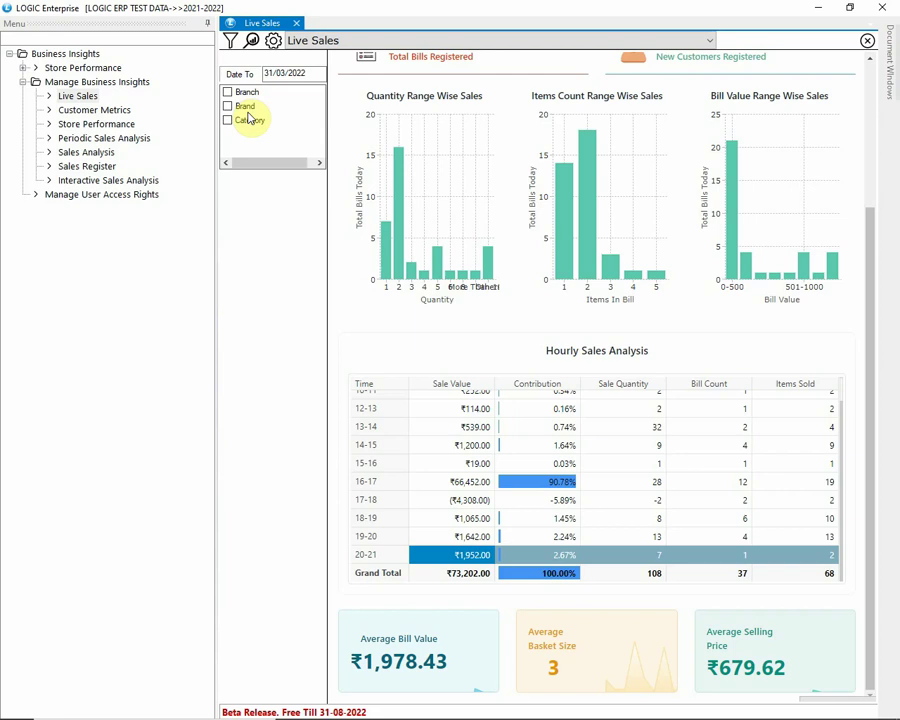
click(234, 41)
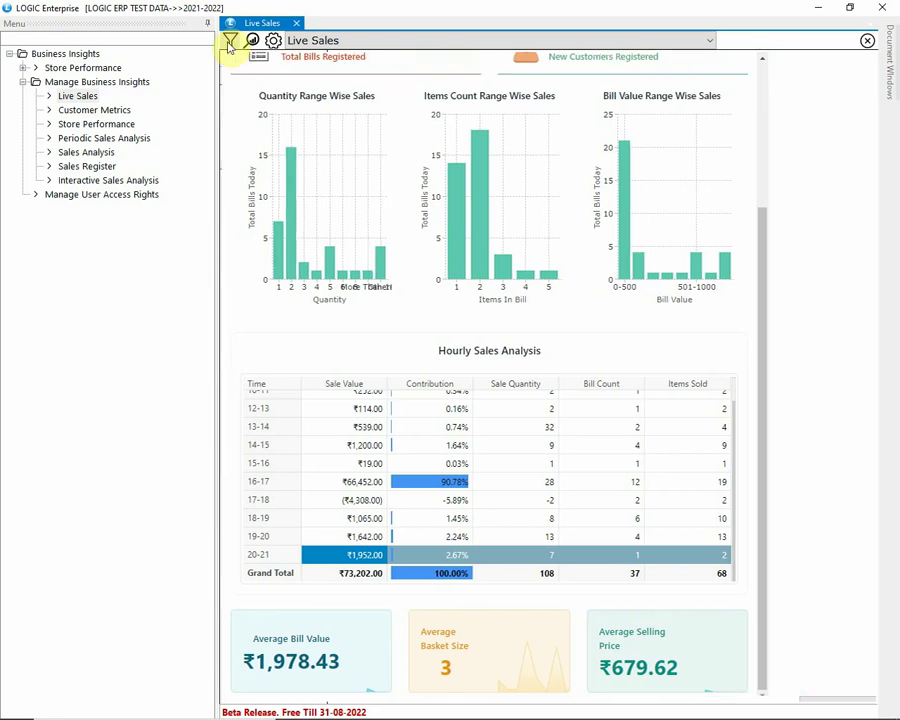
click(108, 111)
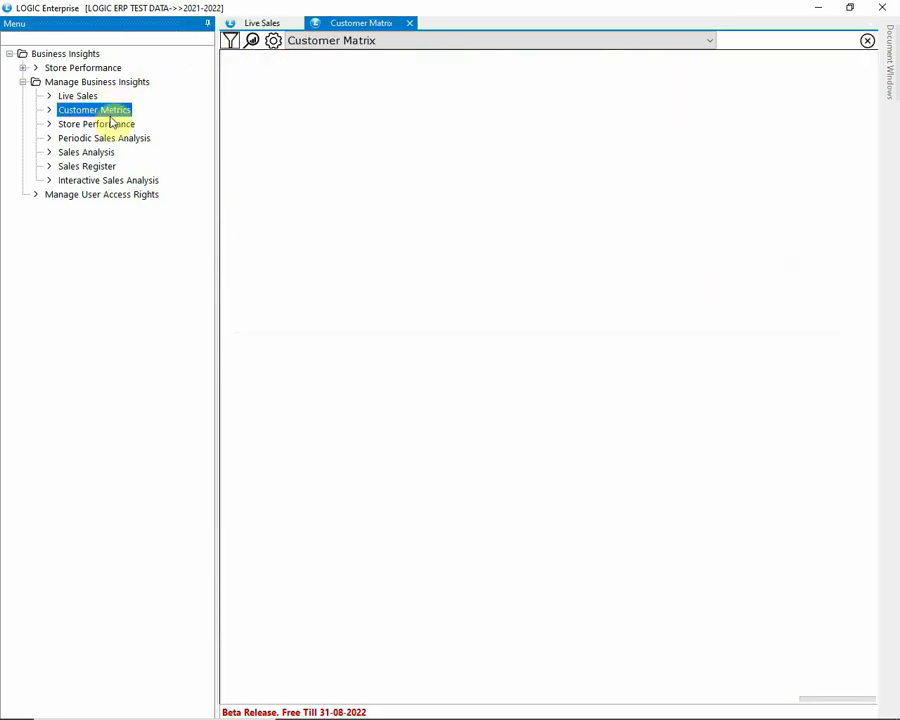
Generate the Customer Matrix figures and scroll down to the gender-wise tables.
click(251, 42)
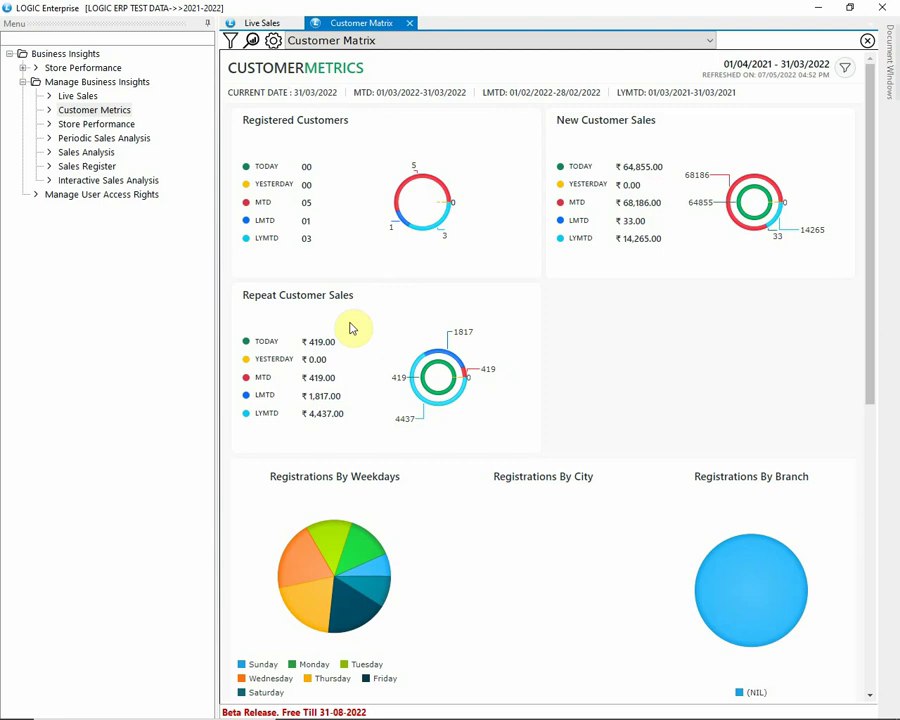
scroll(643, 398, down, 1)
scroll(643, 398, down, 3)
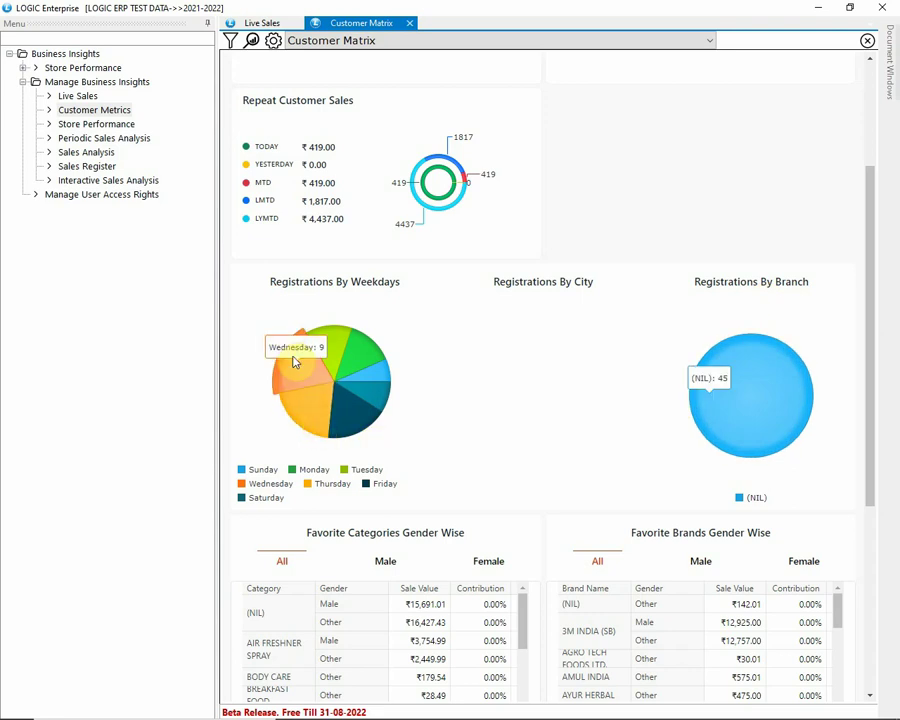
scroll(440, 387, down, 3)
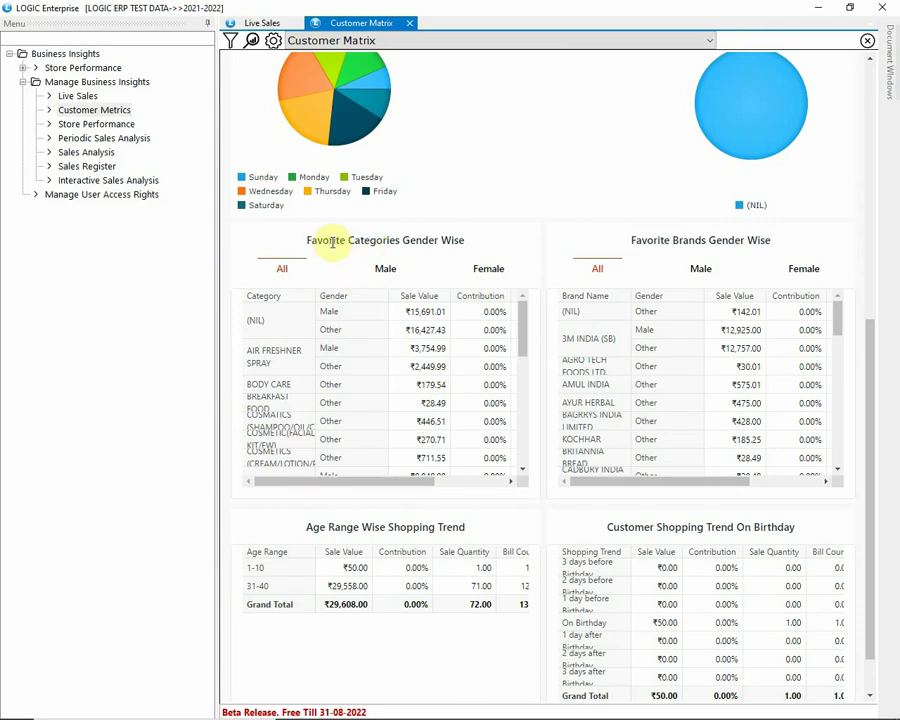
Inspect Favorite Categories Gender Wise, selecting the FMCG Male and Other sales rows.
drag(365, 239, 414, 248)
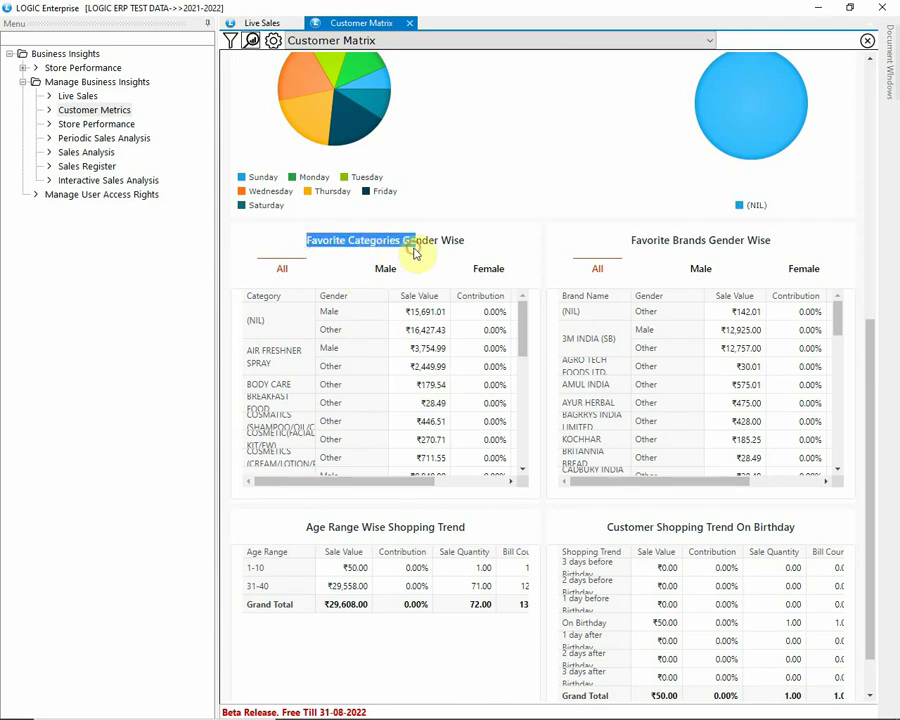
click(415, 252)
drag(522, 316, 538, 373)
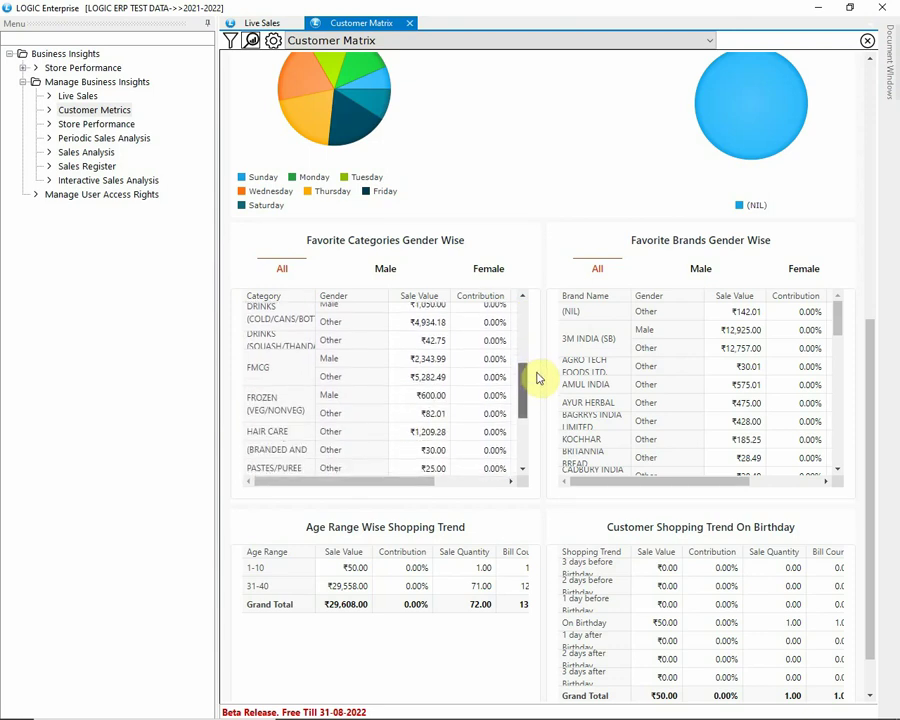
click(300, 378)
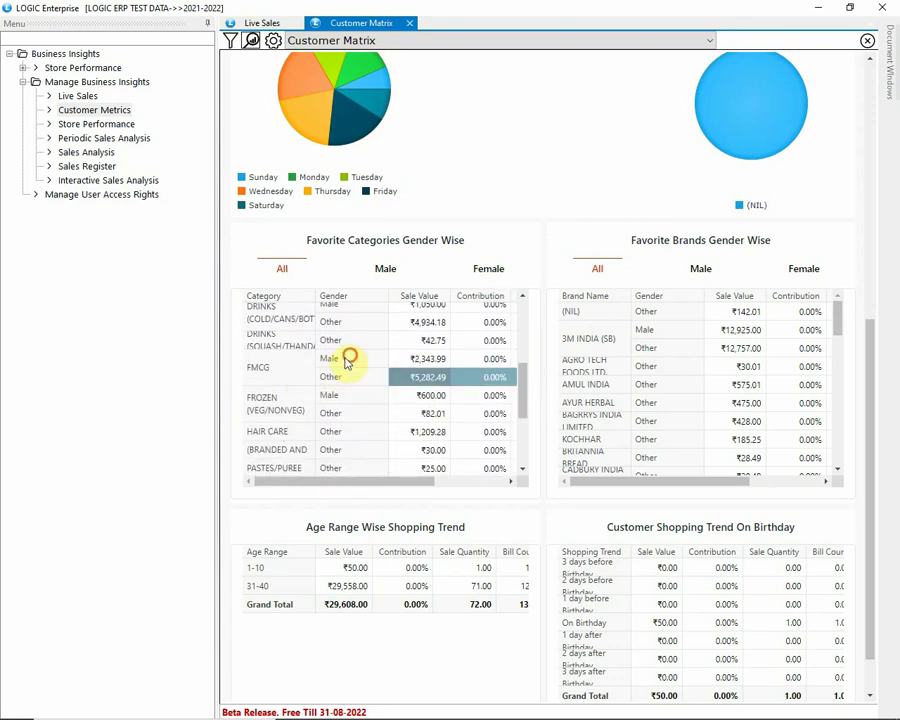
click(350, 358)
click(351, 378)
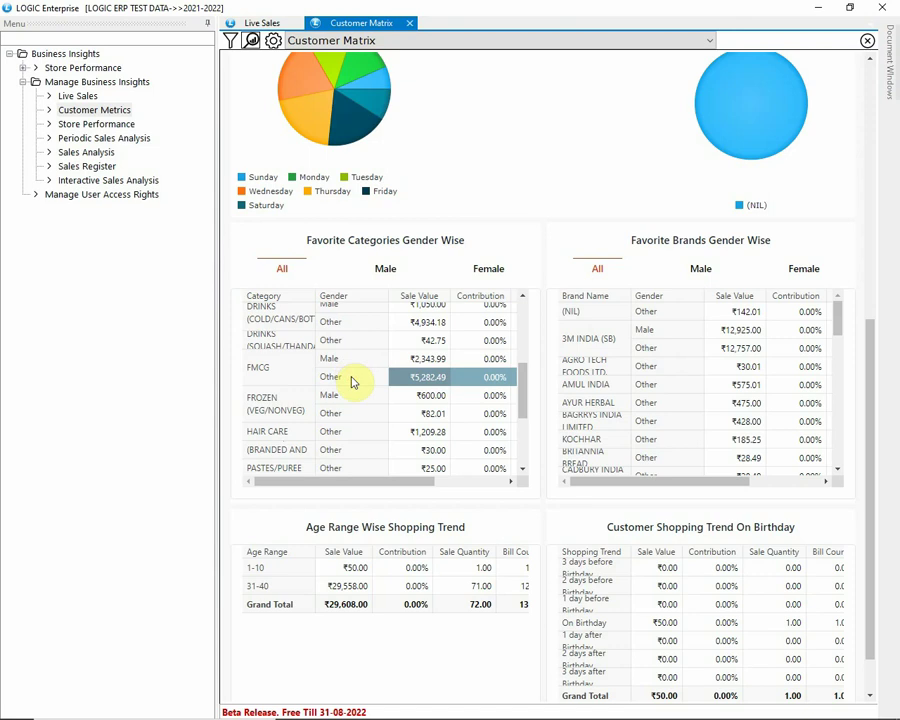
scroll(351, 381, down, 5)
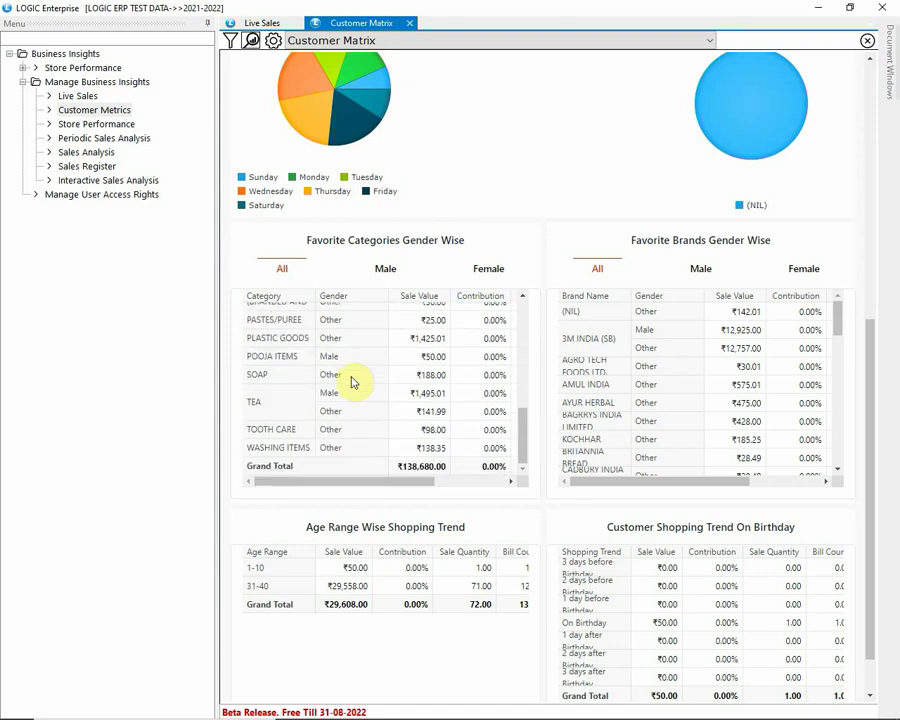
scroll(351, 381, up, 3)
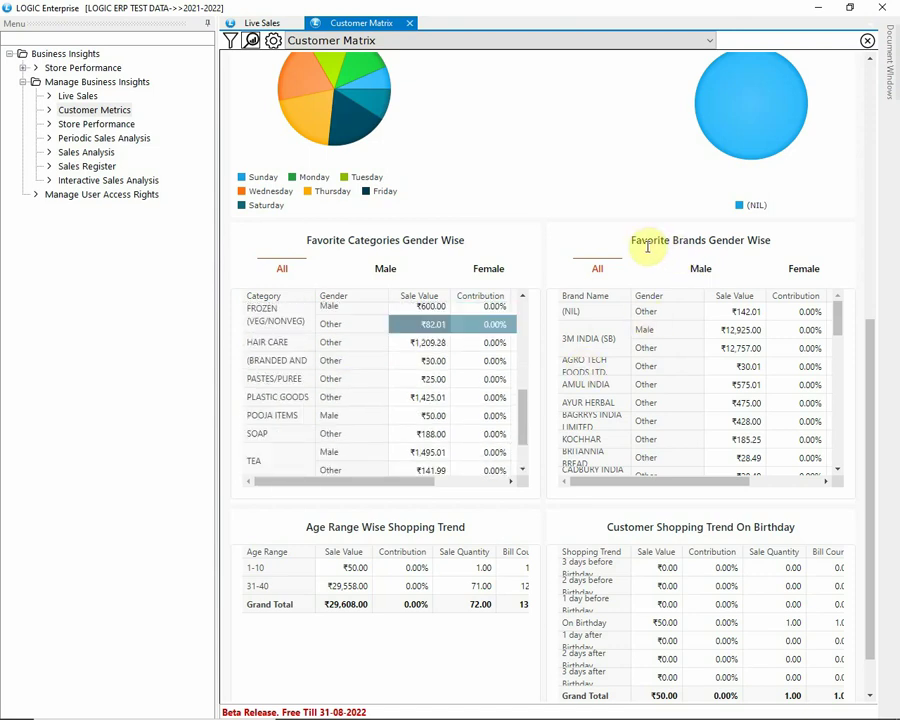
Inspect Favorite Brands Gender Wise, selecting JAIN CANDY Other and N. RANGA RAO Male rows.
drag(647, 246, 705, 242)
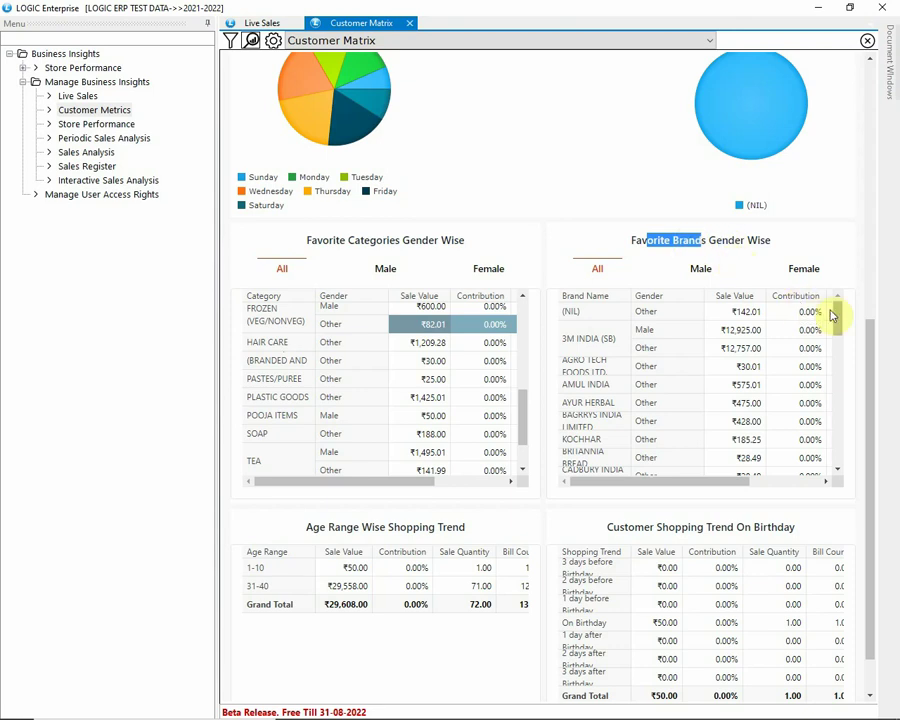
drag(841, 315, 800, 396)
click(600, 380)
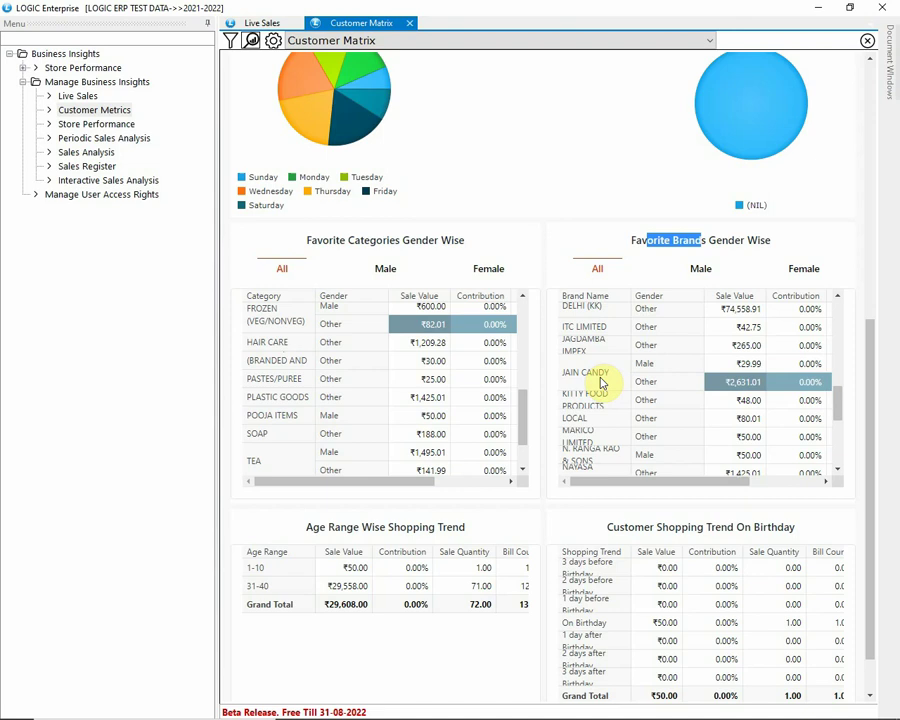
click(592, 454)
Review the birthday shopping trend's On Birthday row, then bring up Store Performance.
scroll(597, 458, down, 3)
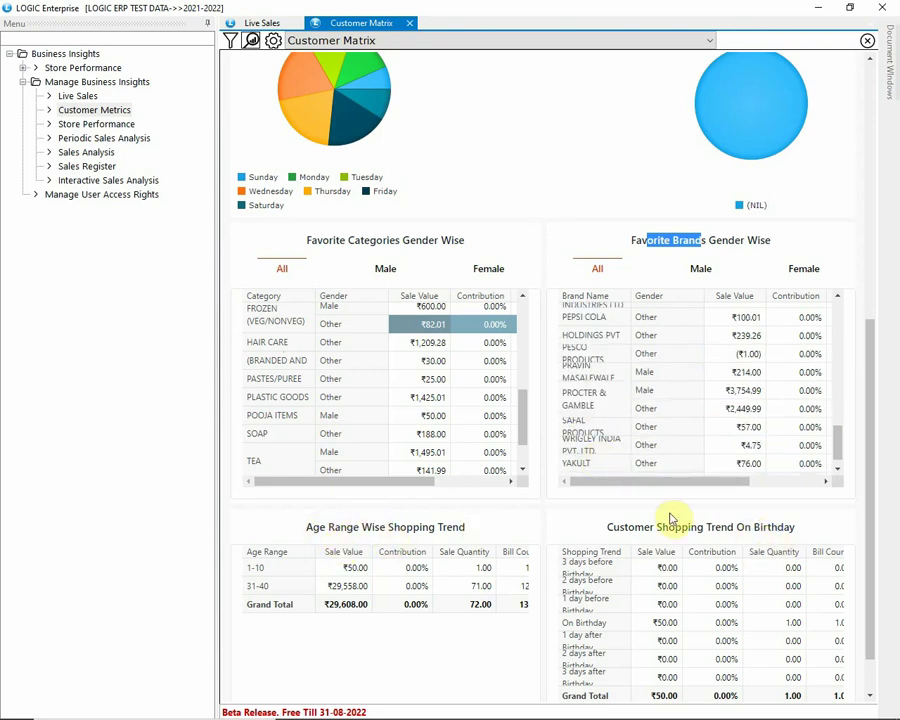
scroll(869, 574, down, 1)
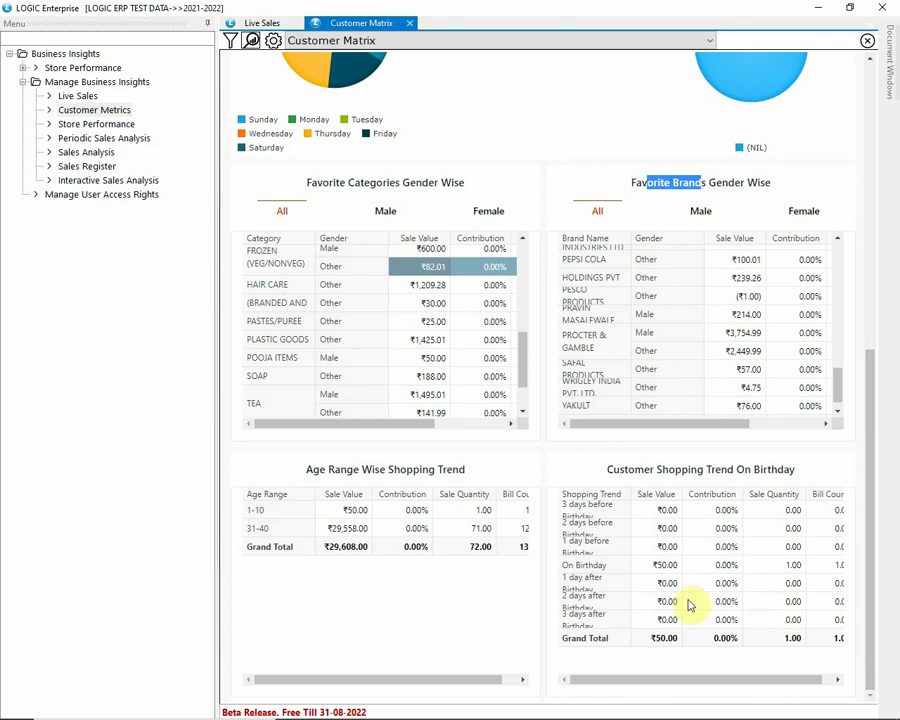
click(612, 570)
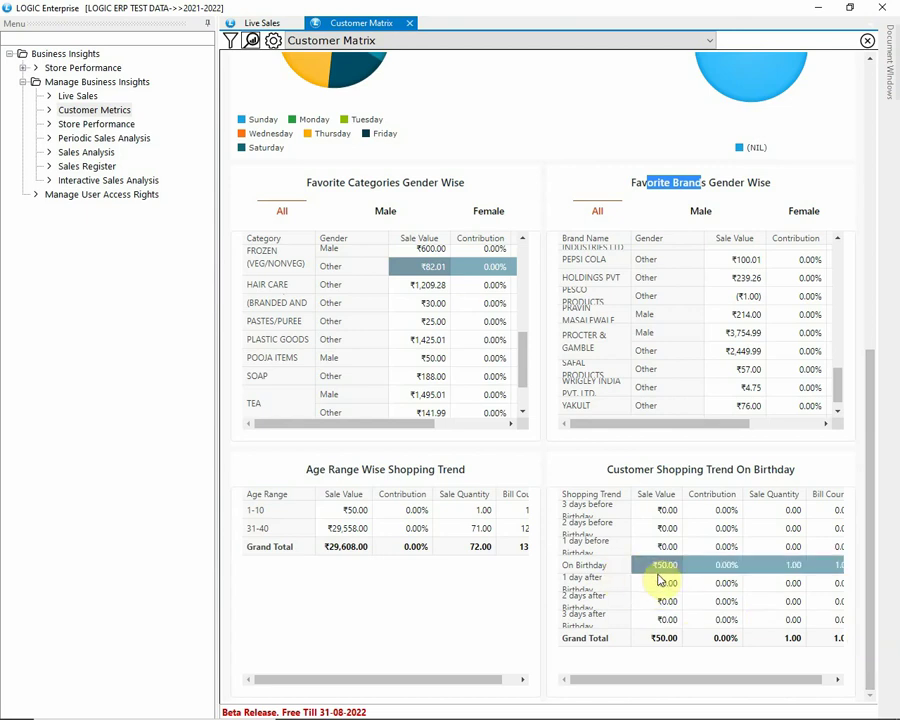
drag(566, 677, 666, 684)
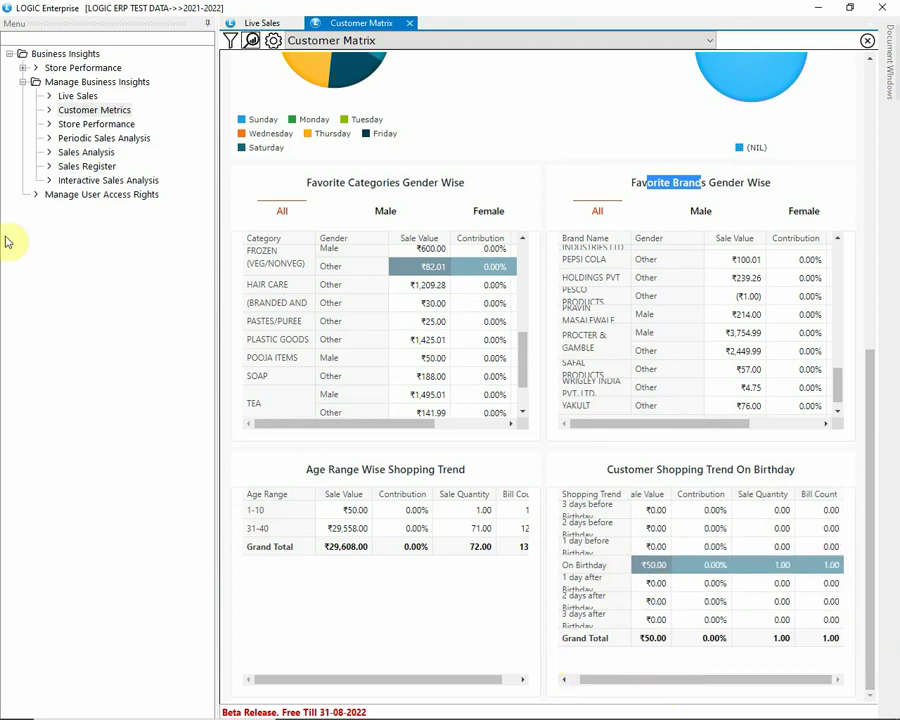
click(98, 126)
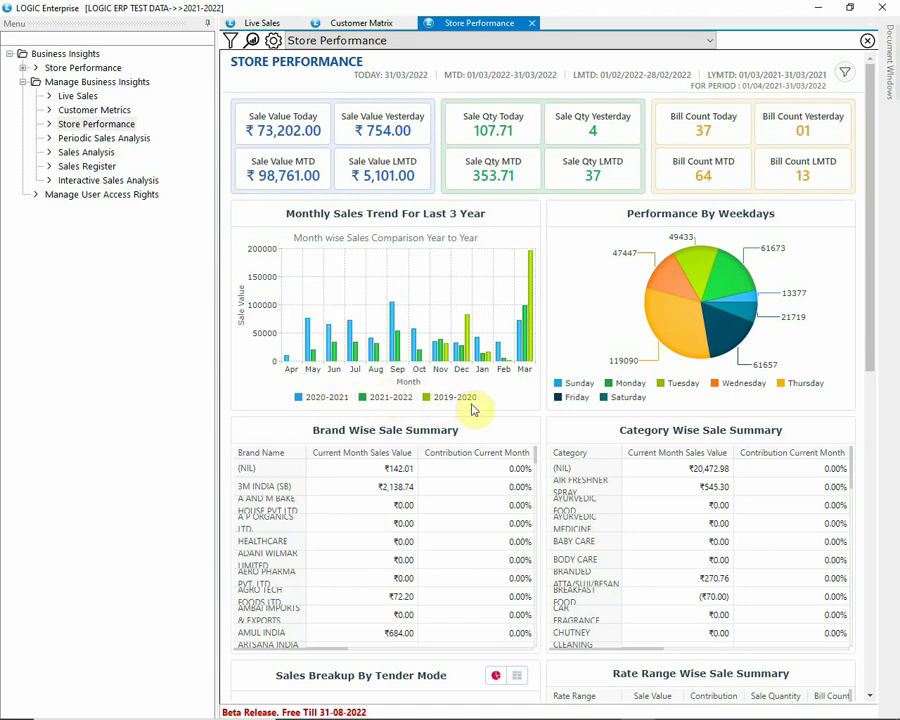
Scroll down the Store Performance dashboard to the Category Wise Sale Summary.
mouse_move(654, 262)
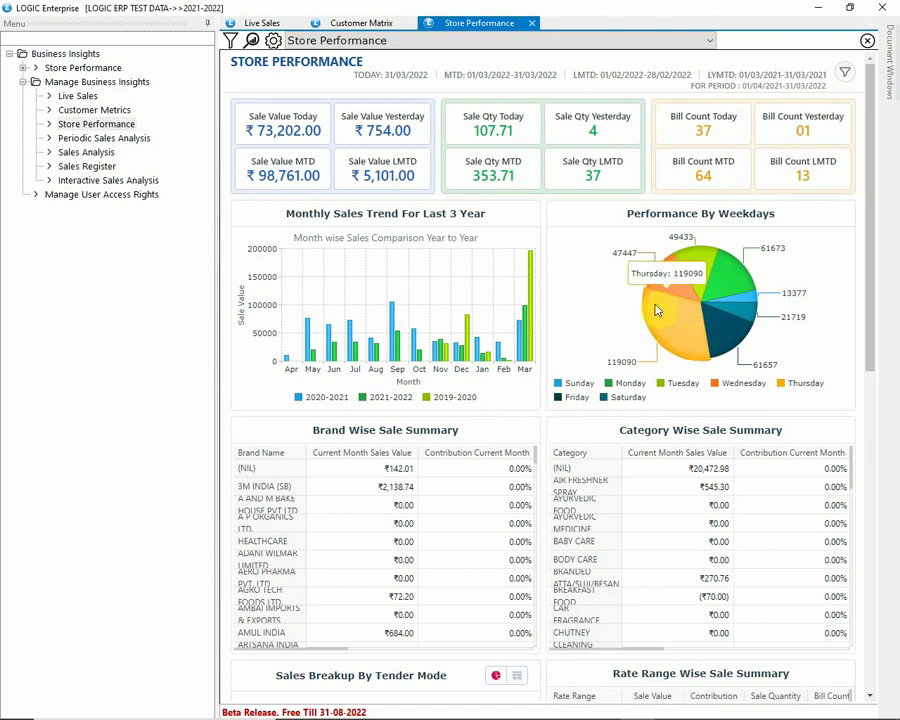
mouse_move(734, 262)
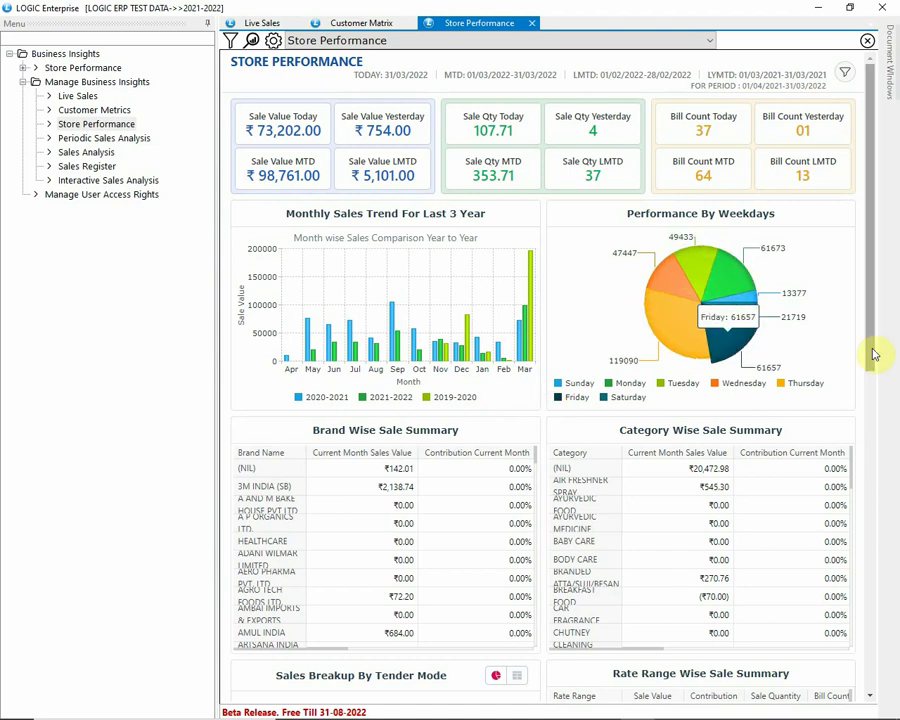
scroll(874, 352, down, 1)
scroll(874, 352, down, 1)
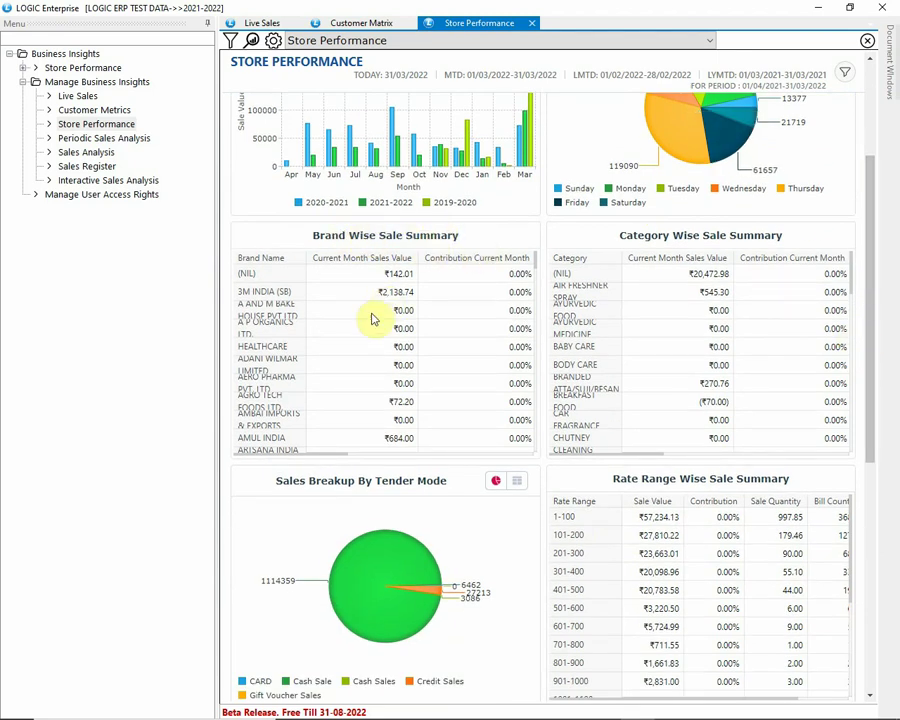
scroll(346, 326, down, 8)
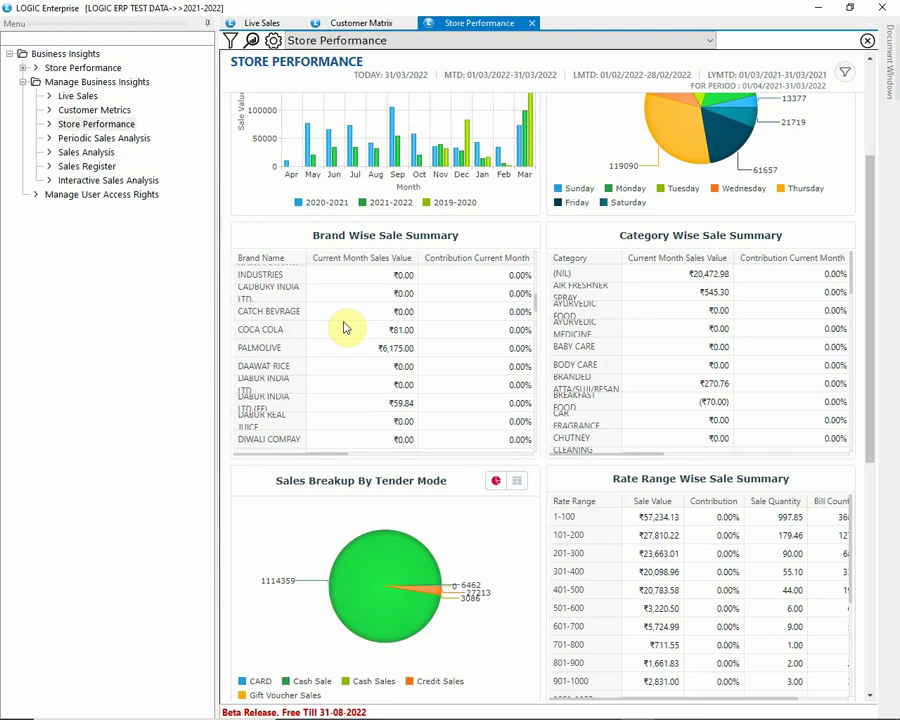
scroll(344, 327, down, 6)
Drag the summary's scrollbar across to view its Growth and Month Sales Value columns.
drag(338, 457, 530, 463)
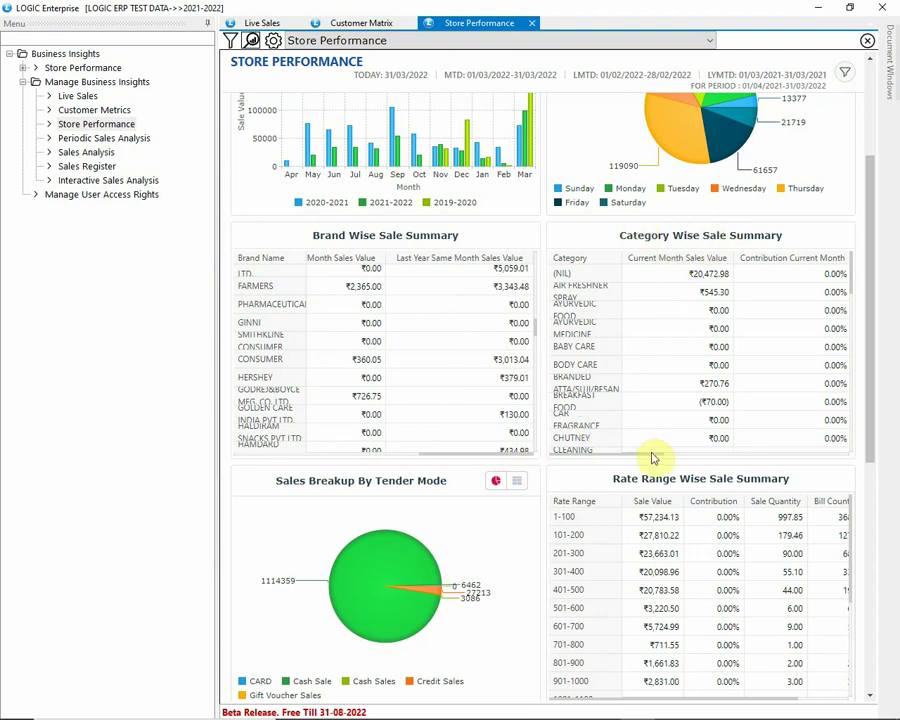
drag(653, 458, 755, 466)
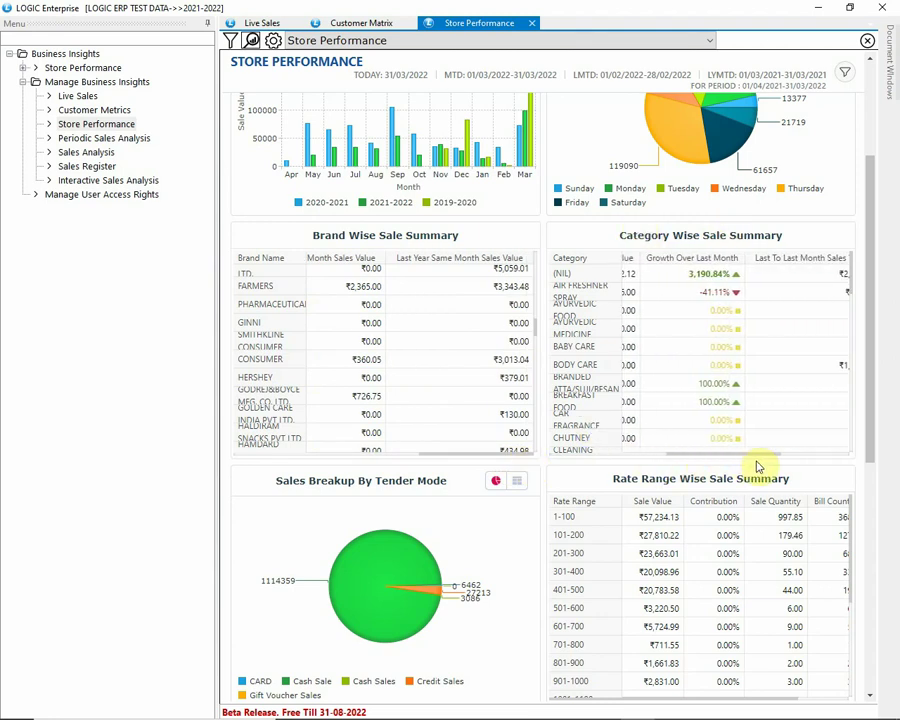
scroll(785, 416, down, 5)
scroll(785, 416, down, 3)
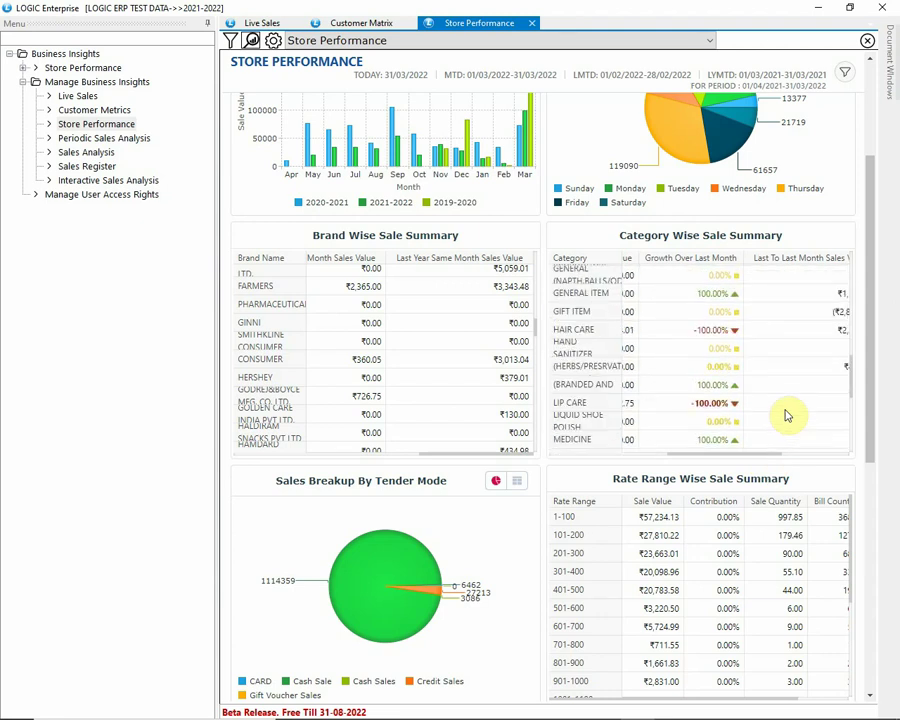
drag(750, 452, 865, 566)
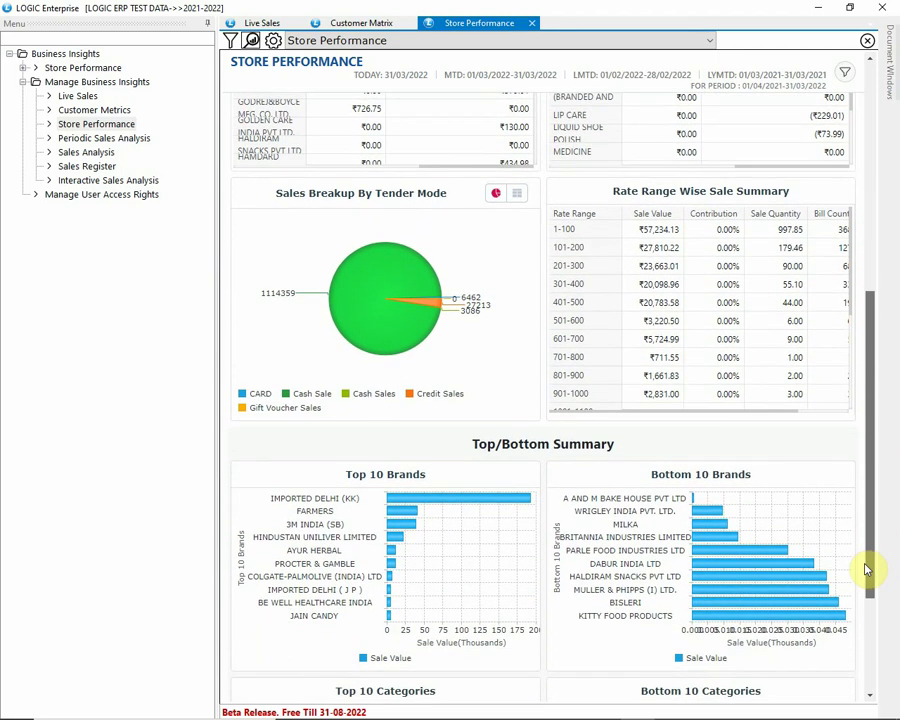
Select the 4801-4900 rate range row and the 1,429.41 grand total, then view the Top/Bottom 10 charts.
mouse_move(348, 321)
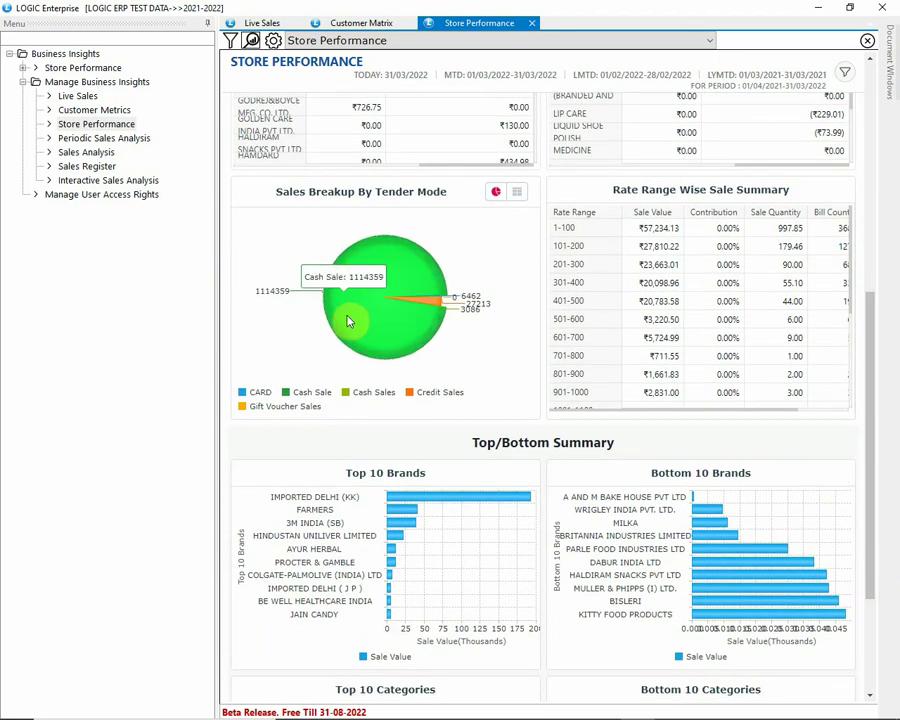
mouse_move(431, 310)
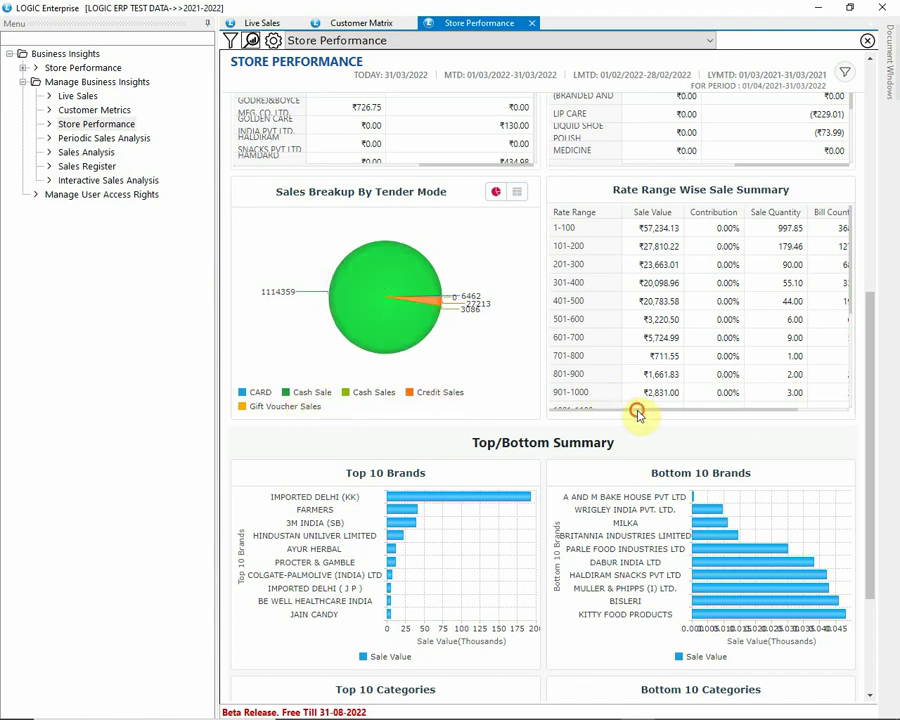
drag(637, 413, 684, 416)
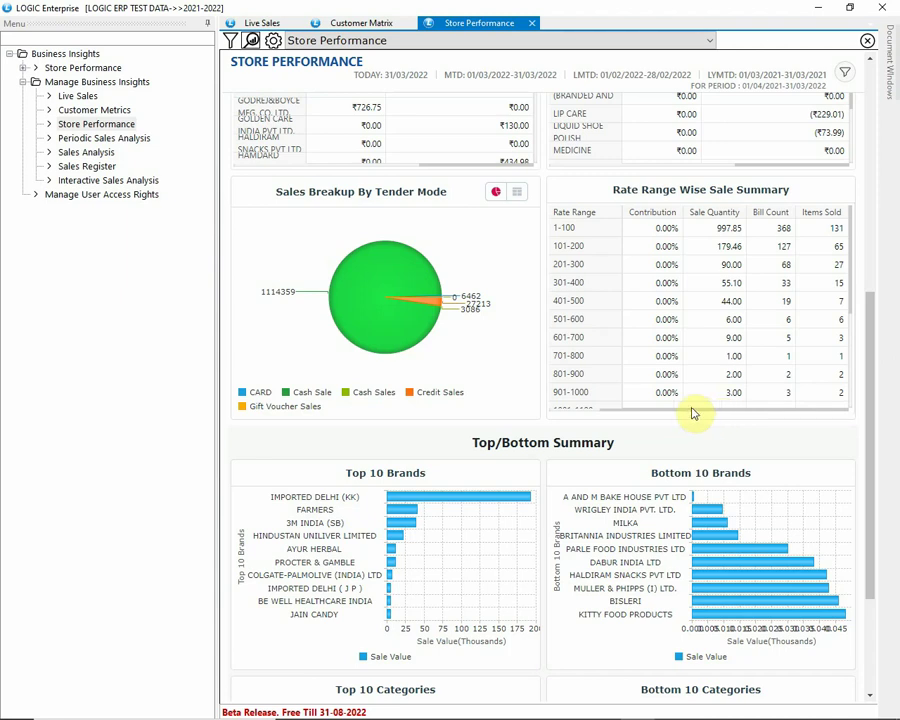
drag(693, 411, 633, 418)
scroll(612, 380, down, 5)
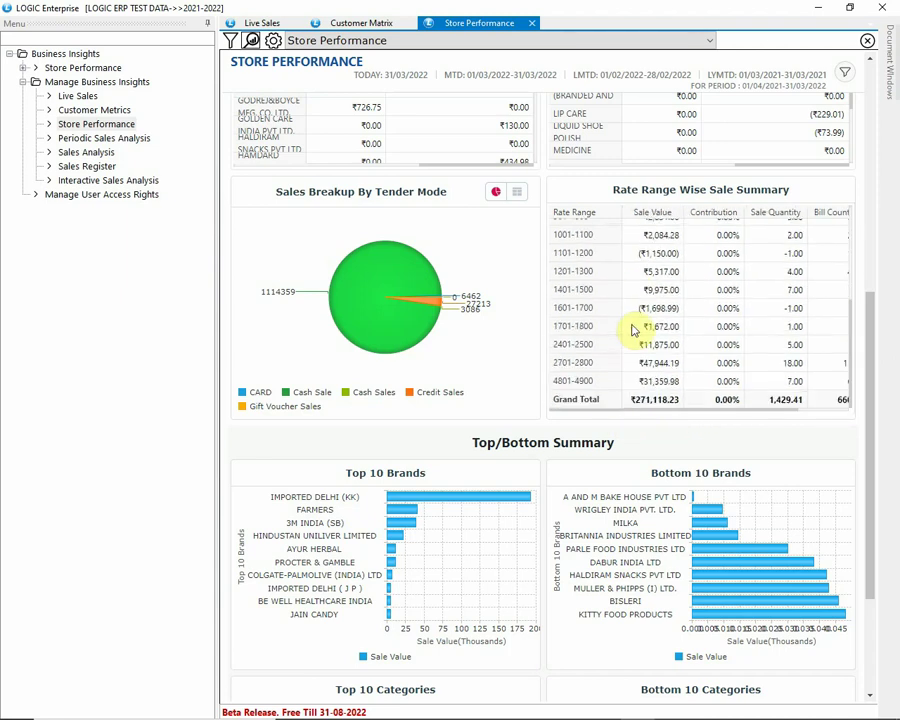
click(579, 381)
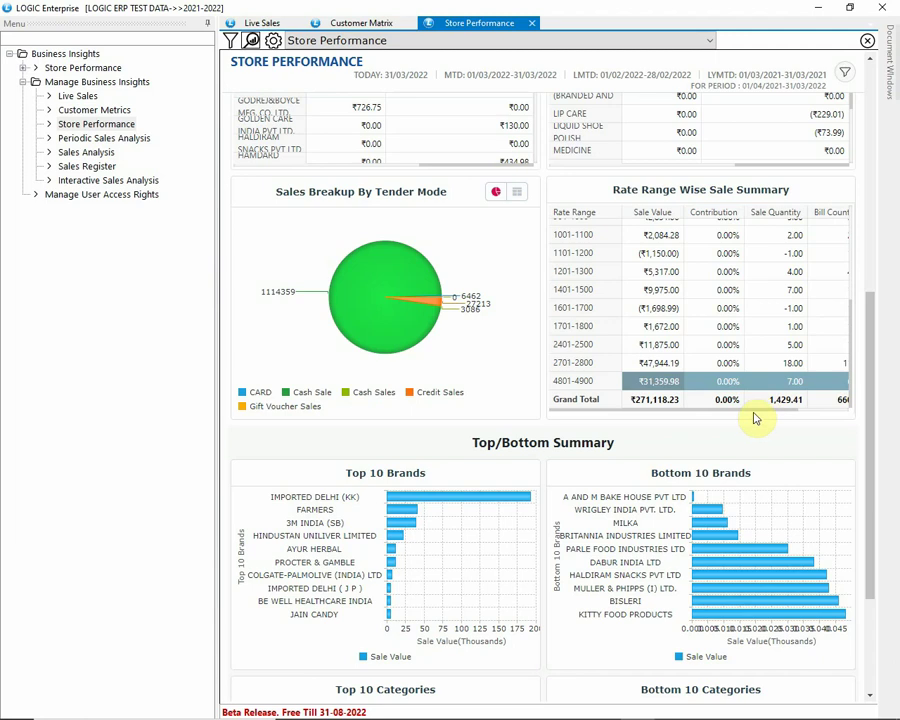
click(784, 401)
scroll(755, 340, up, 3)
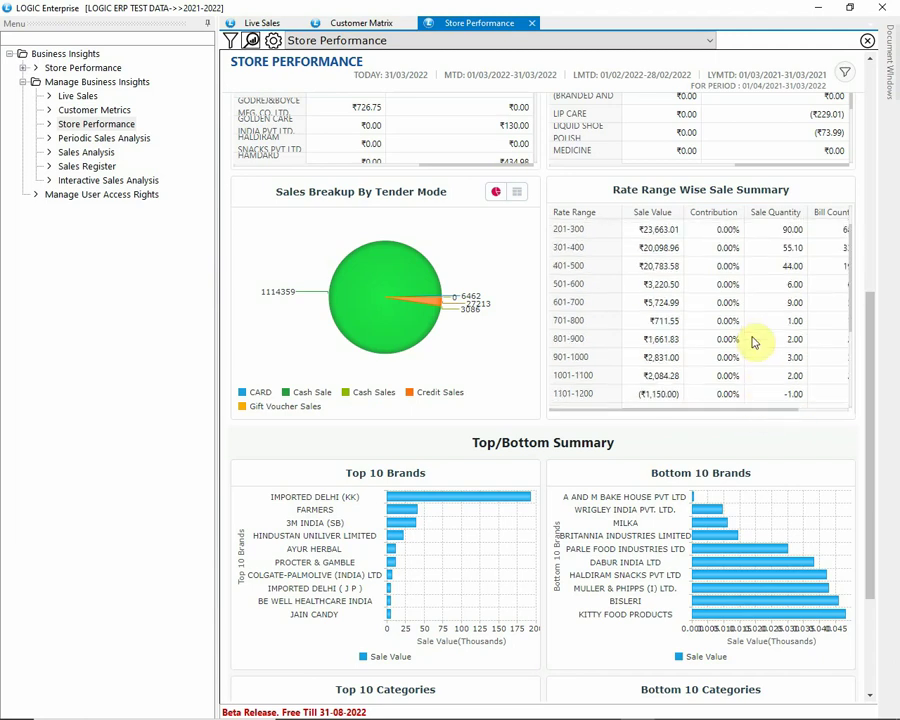
scroll(560, 475, down, 3)
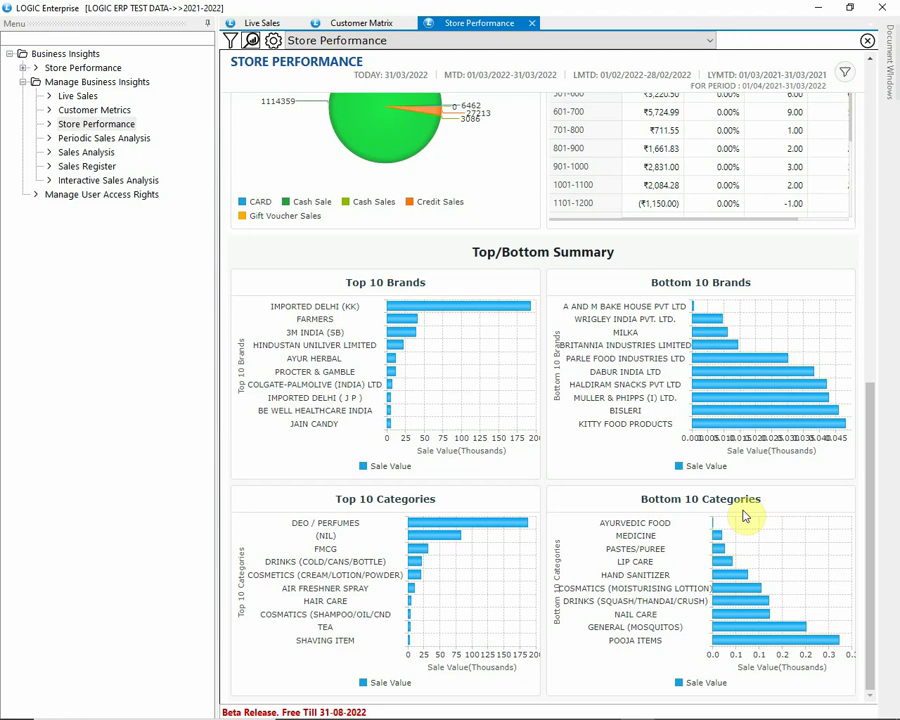
Generate the Periodic Sales Analysis dashboard and briefly show, then hide, its date, year and branch filters.
click(128, 140)
click(251, 42)
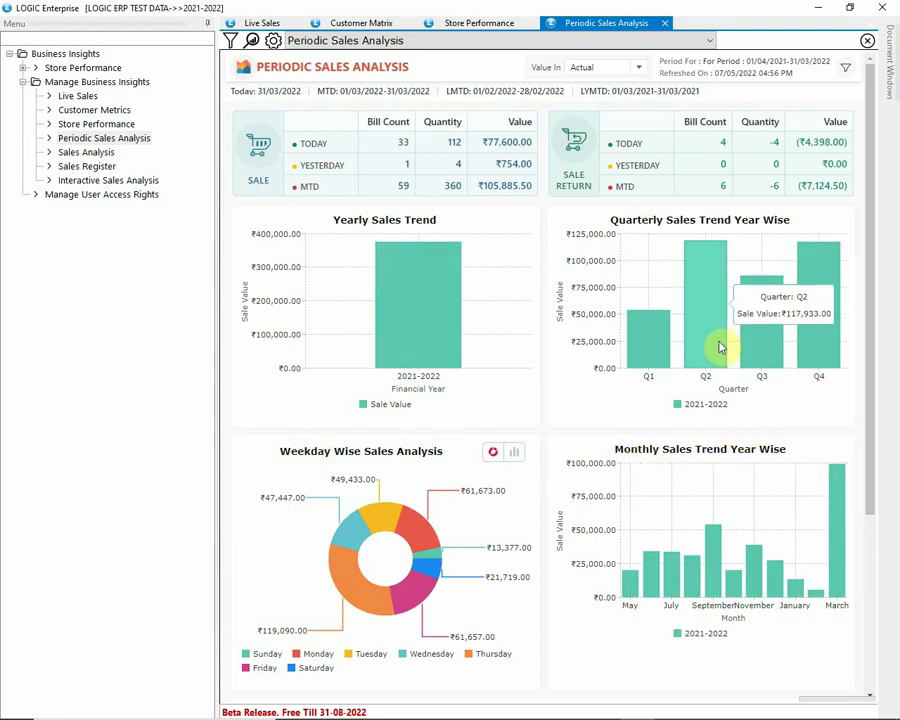
scroll(260, 72, down, 1)
click(233, 43)
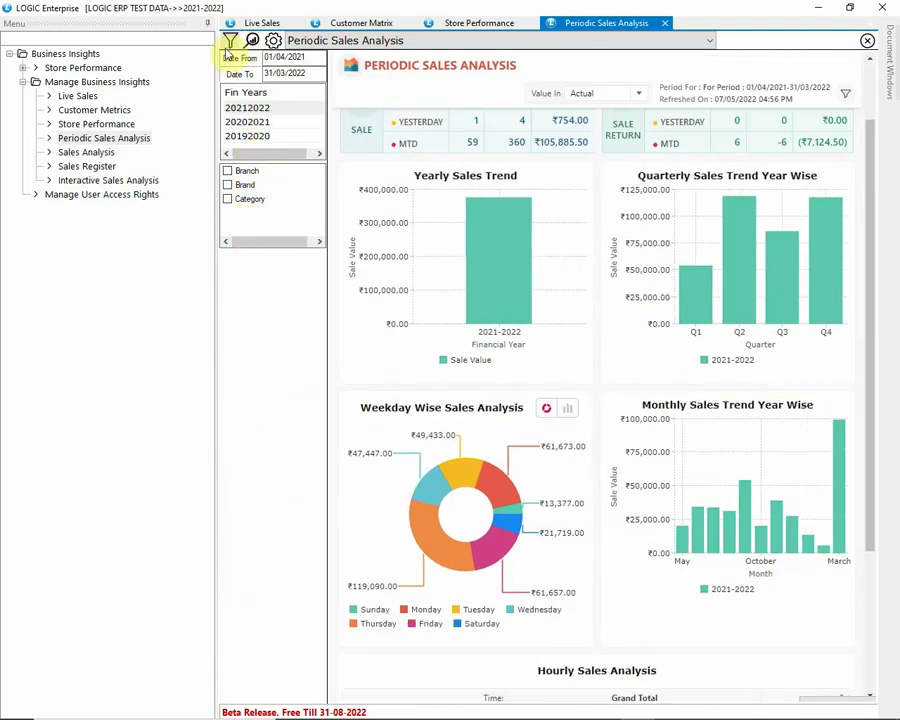
click(230, 43)
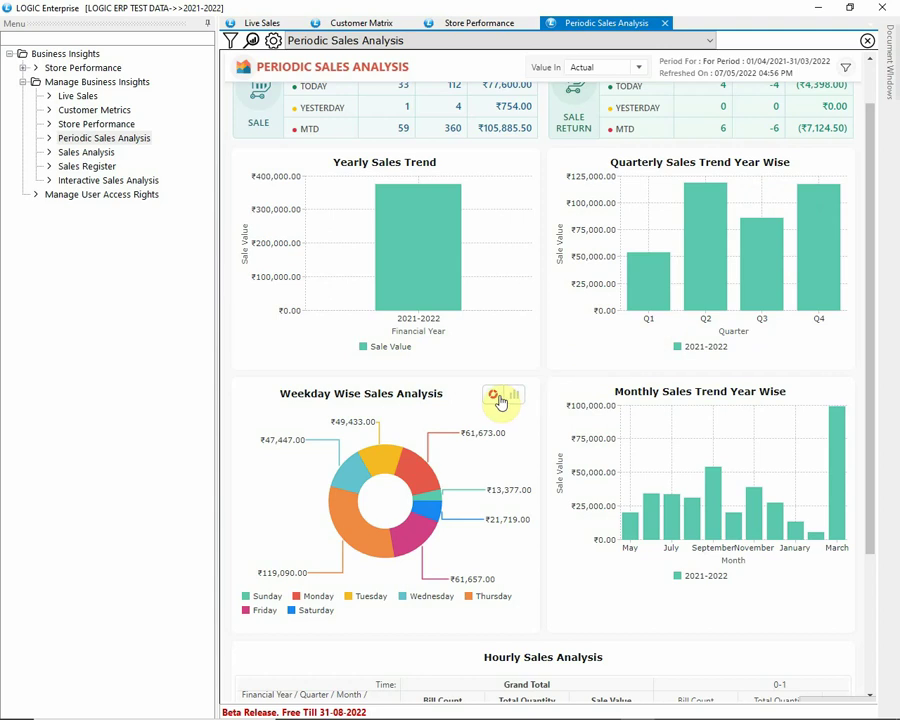
Switch the weekday sales chart to a bar chart and back to a donut chart.
scroll(505, 415, down, 1)
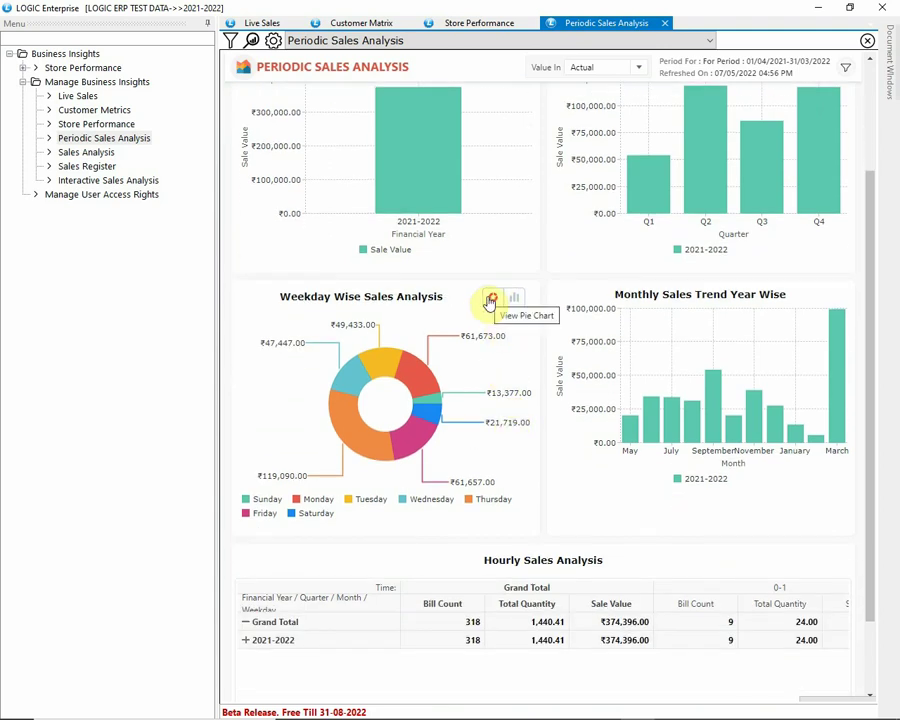
click(513, 300)
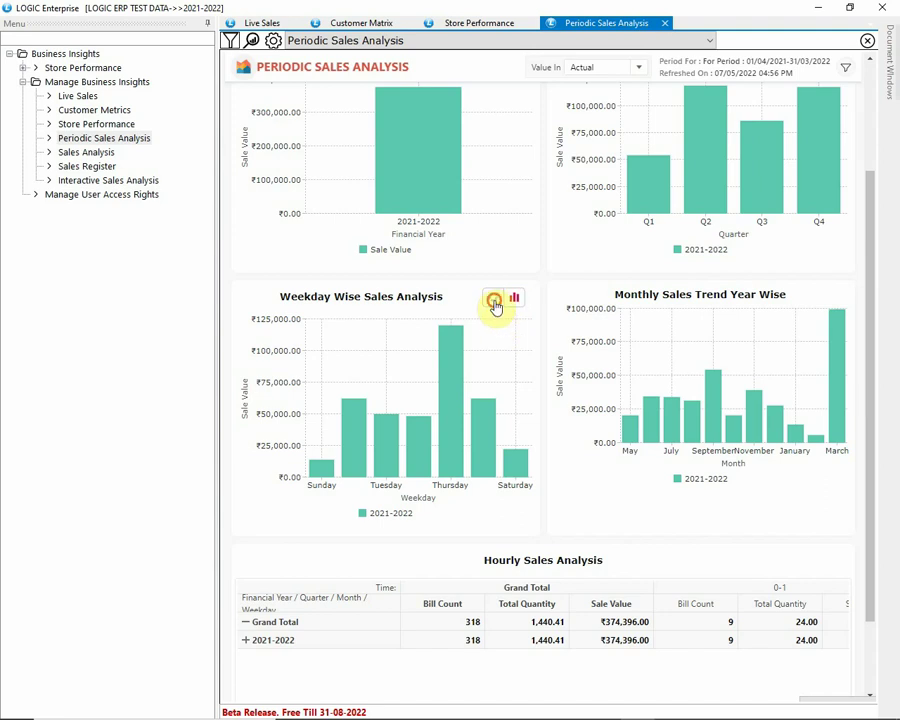
click(494, 302)
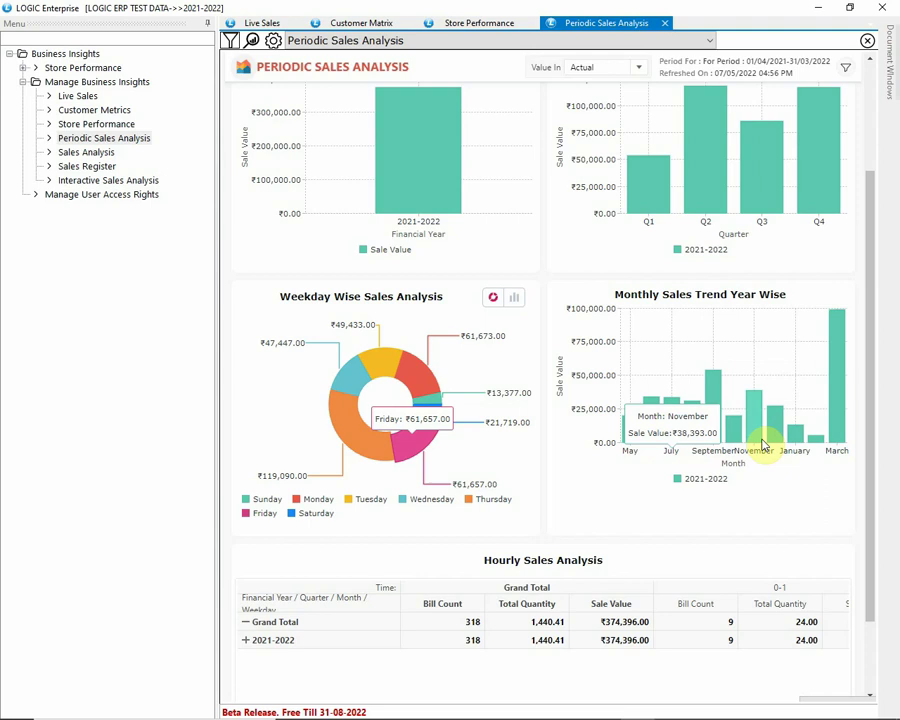
scroll(781, 516, down, 2)
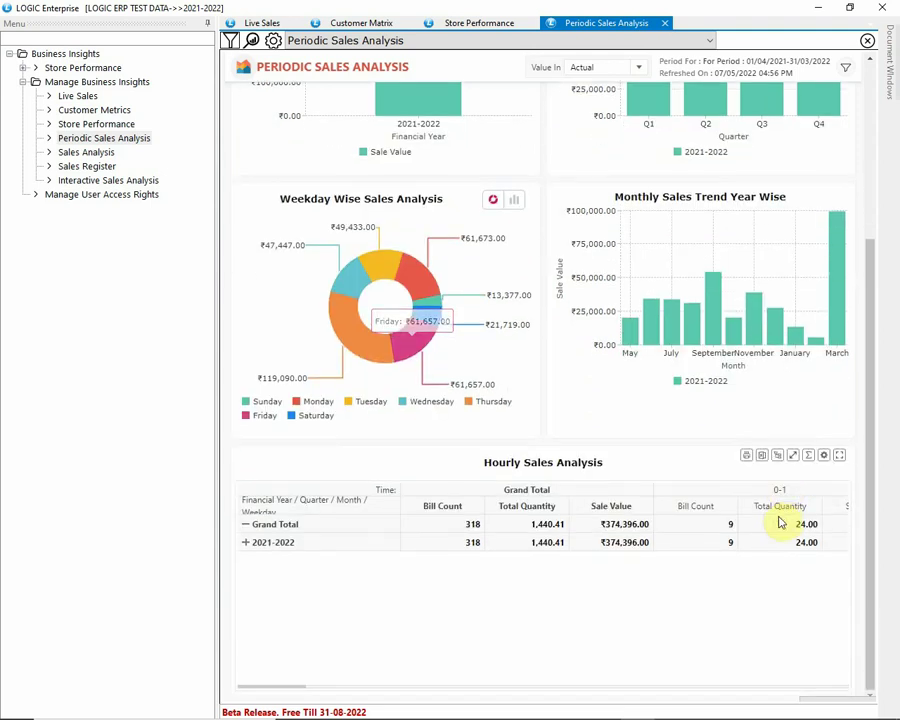
Drill 2021-2022 through Q1 and May into weekday rows, then scroll the hourly table right.
click(244, 543)
click(287, 562)
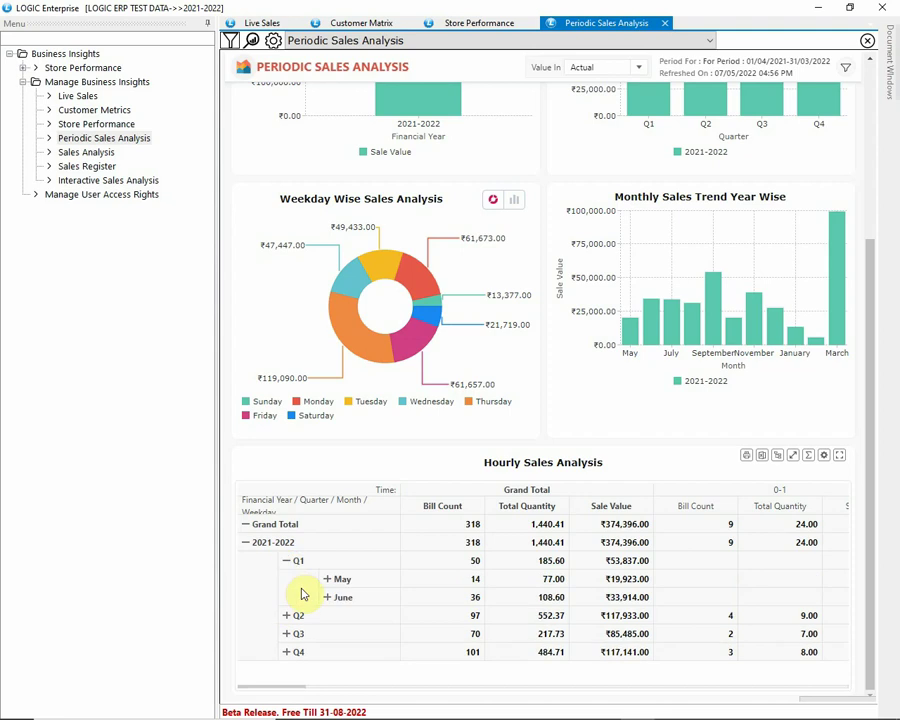
click(327, 579)
scroll(398, 625, down, 3)
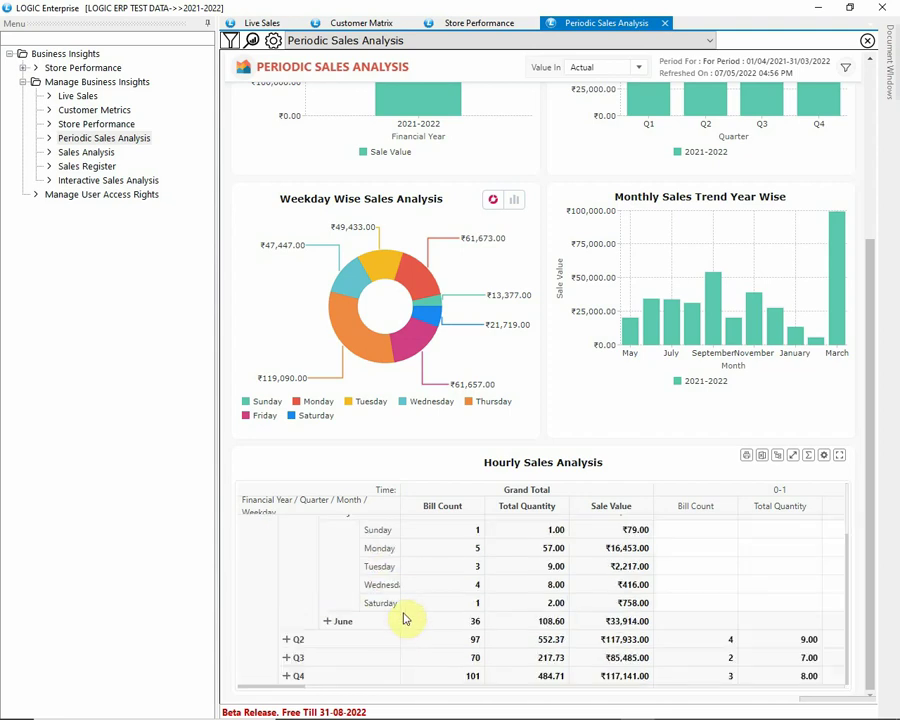
scroll(405, 618, up, 3)
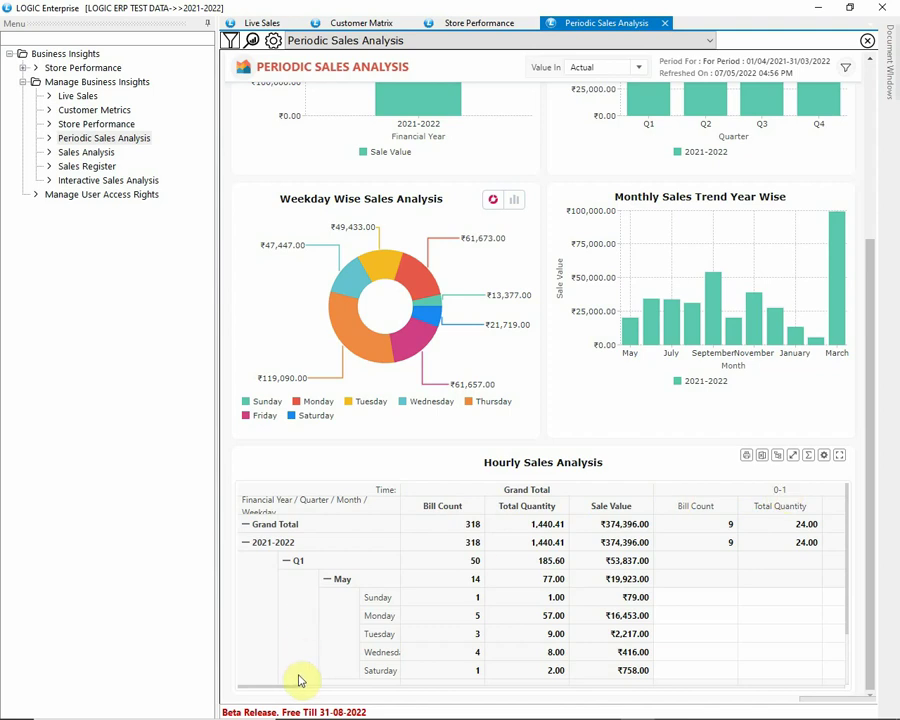
drag(295, 690, 514, 706)
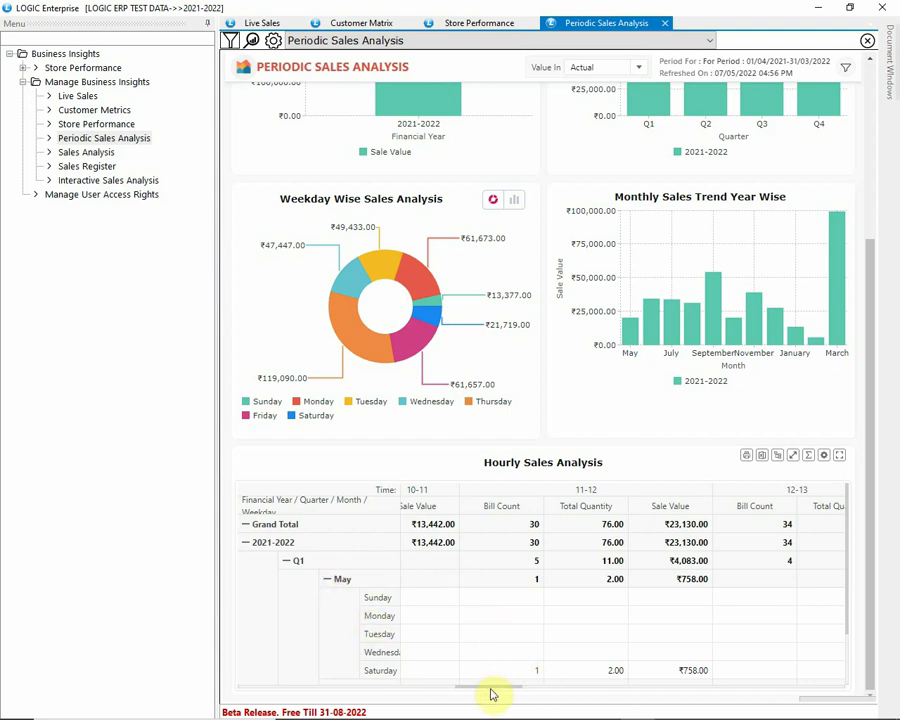
drag(487, 691, 661, 639)
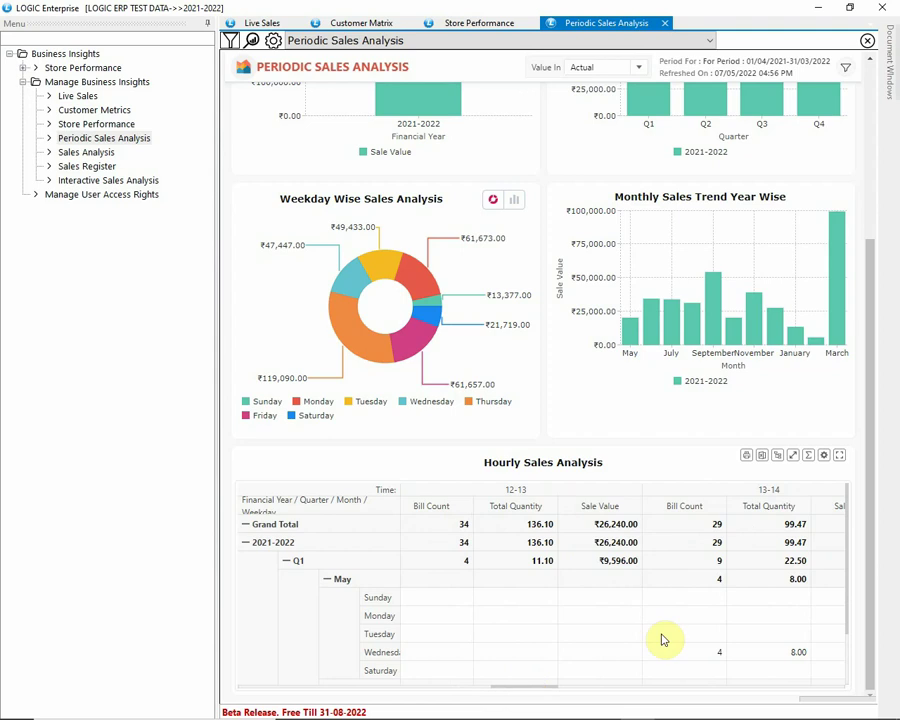
Maximize the Hourly Sales Analysis pivot and move Month from rows into the columns beside Time.
click(839, 455)
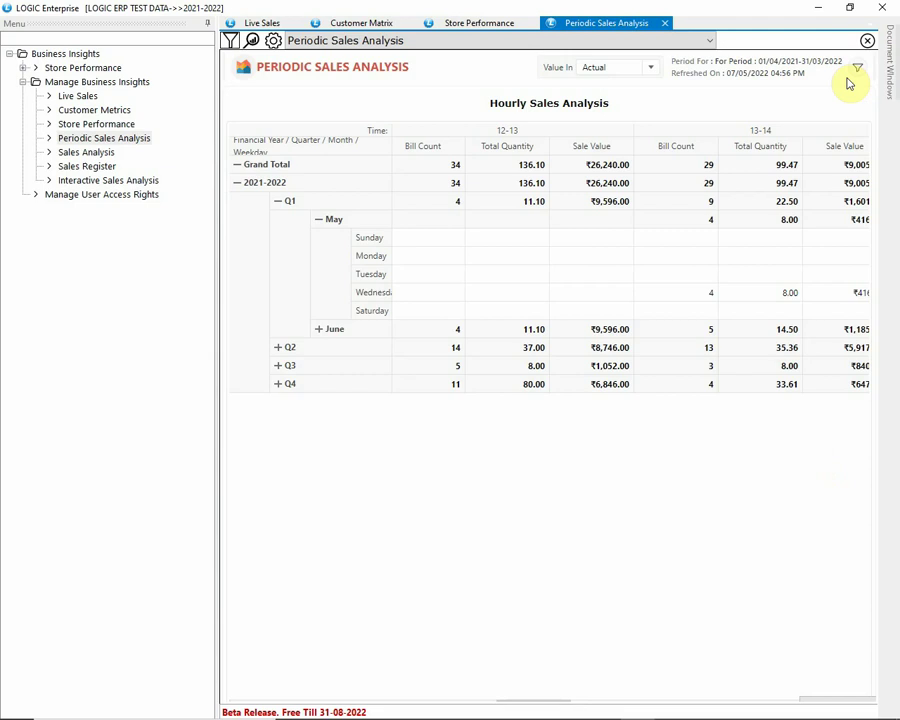
click(846, 96)
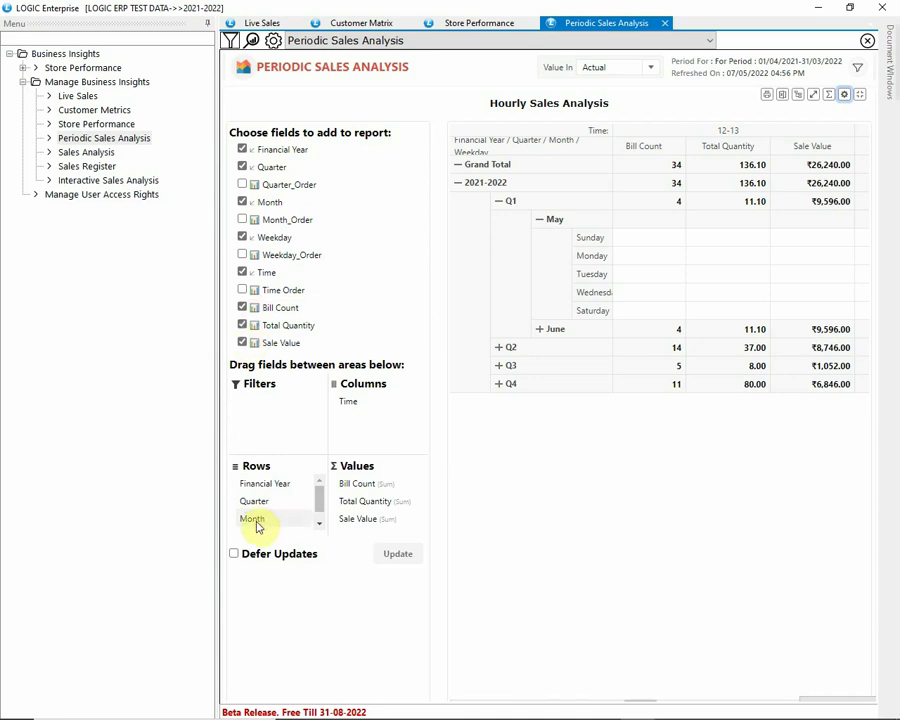
drag(257, 519, 368, 432)
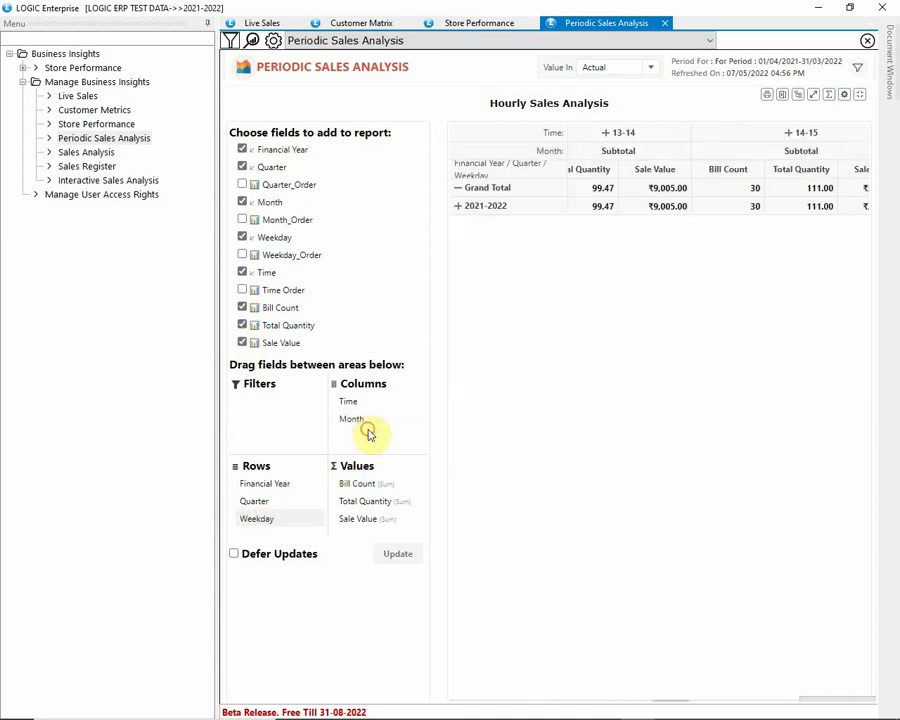
Expand 2021-2022 and Q1, then expand every quarter down to weekday rows.
click(460, 201)
click(499, 220)
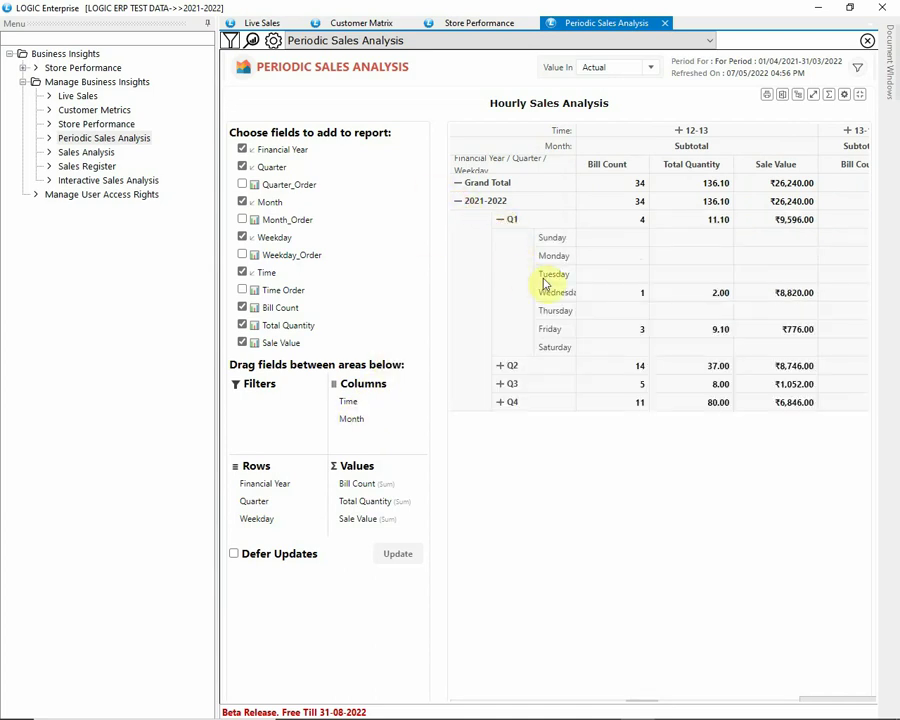
click(815, 97)
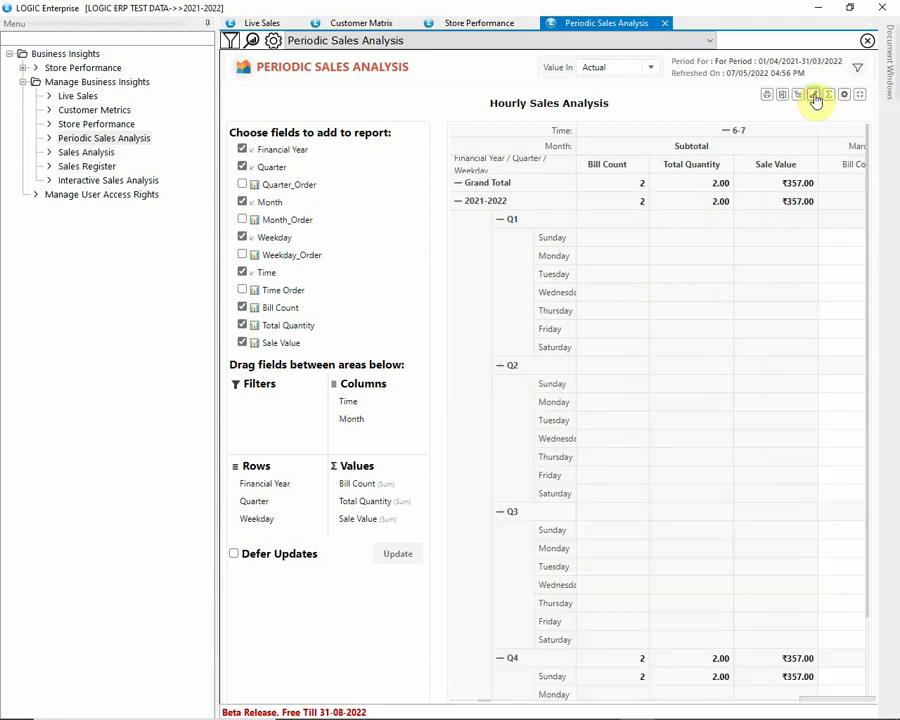
click(845, 97)
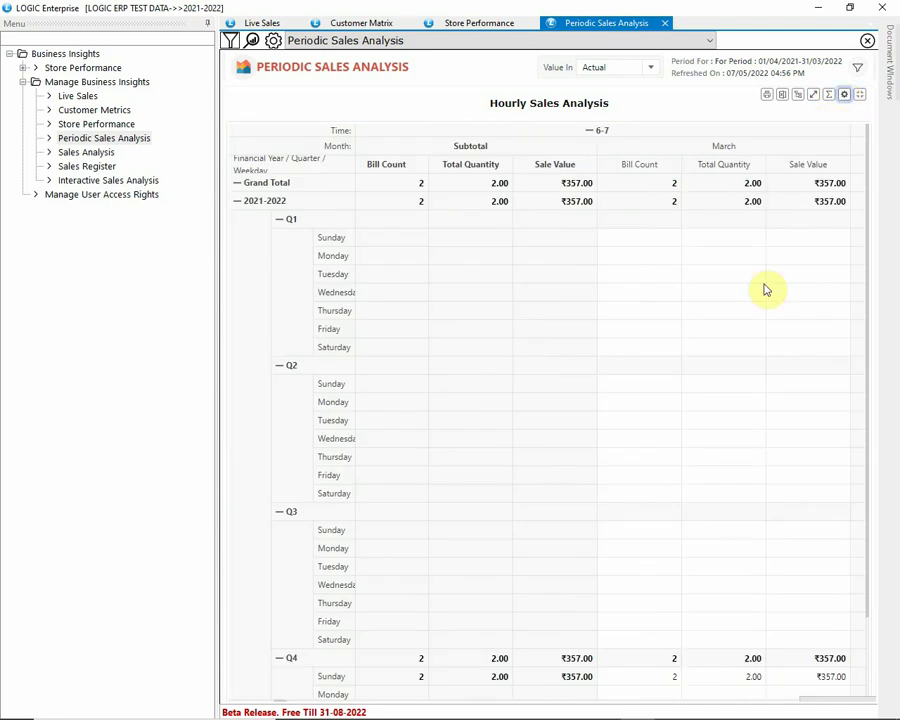
scroll(762, 306, down, 2)
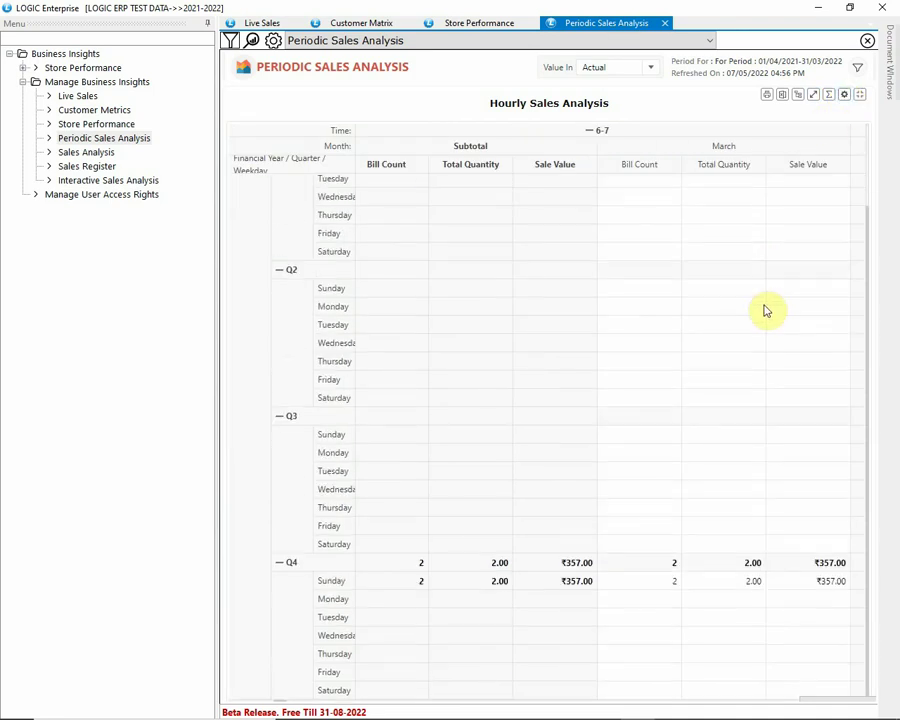
Switch the hourly pivot to a flat layout and hide subtotals, checking the 12-13 hour columns.
click(798, 95)
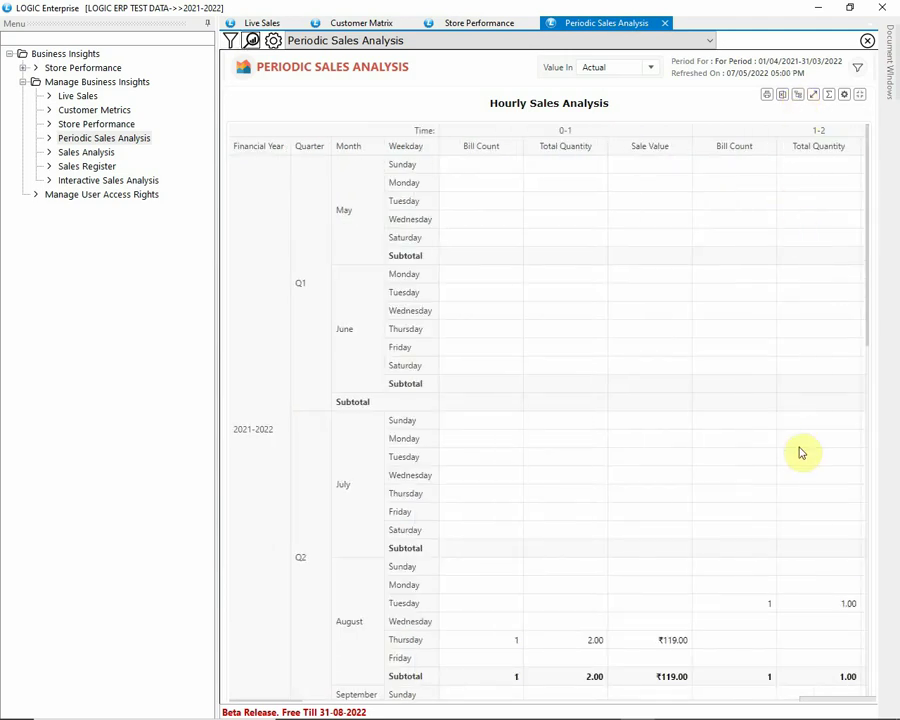
scroll(300, 700, right, 2)
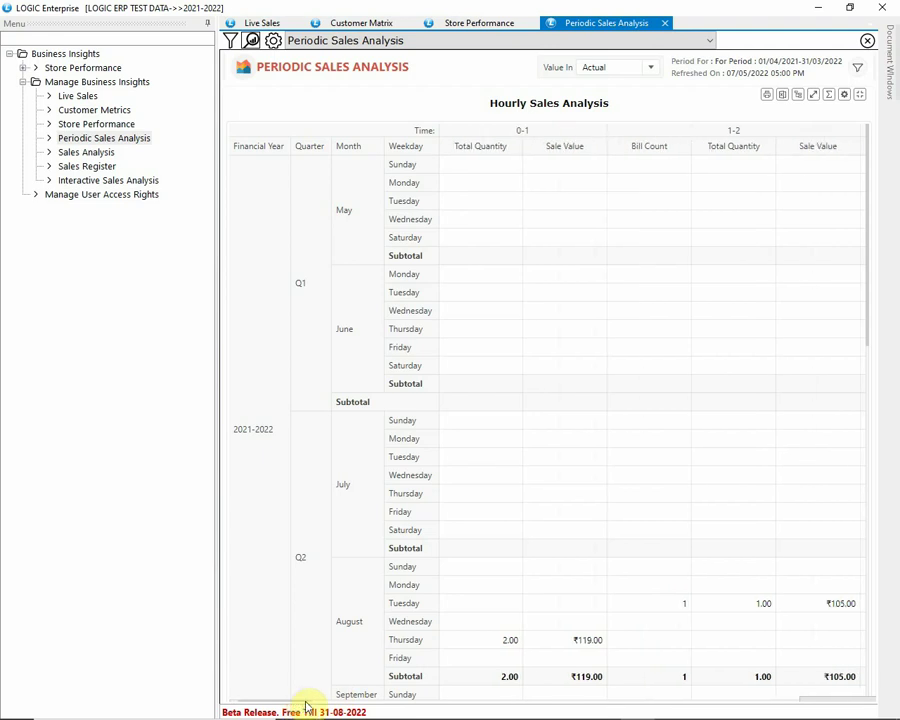
drag(305, 705, 538, 701)
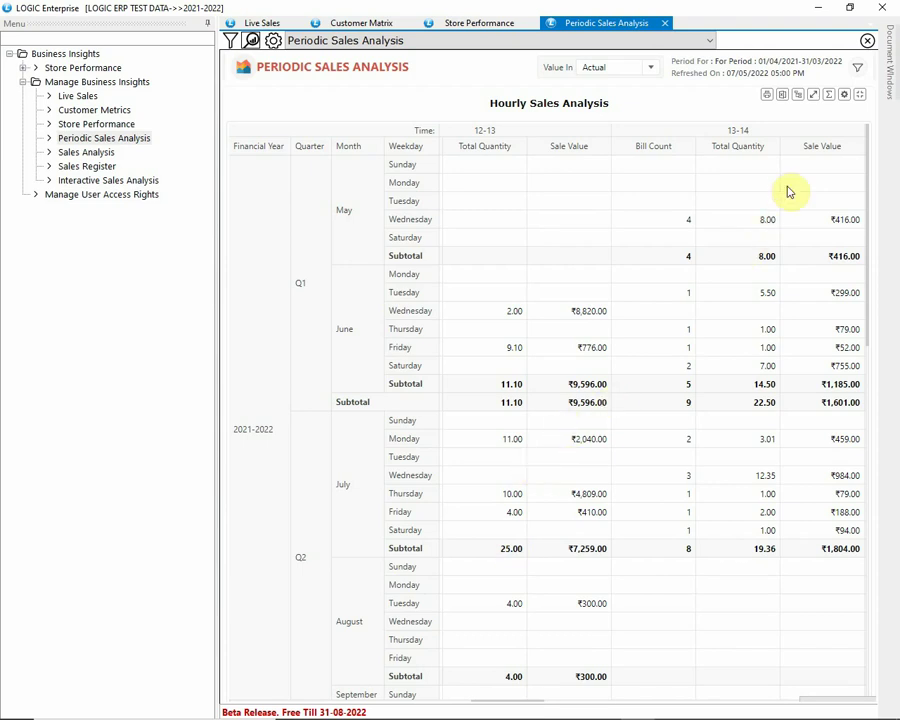
click(827, 100)
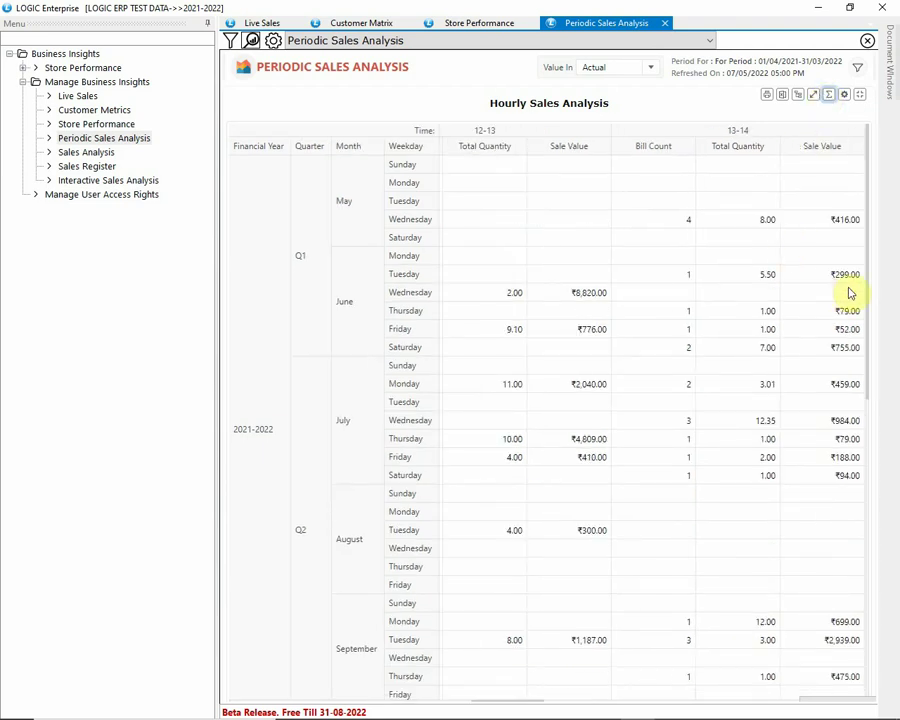
drag(868, 257, 872, 592)
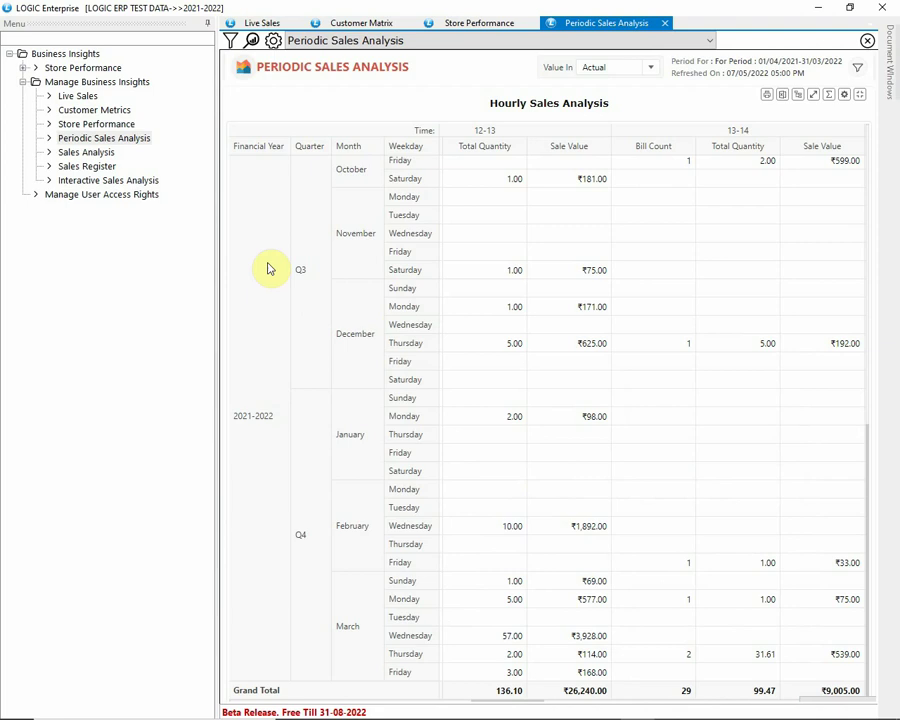
Generate the Sales Analysis report and toggle its current sales breakdown to Category Wise and back to Brand Wise.
click(104, 155)
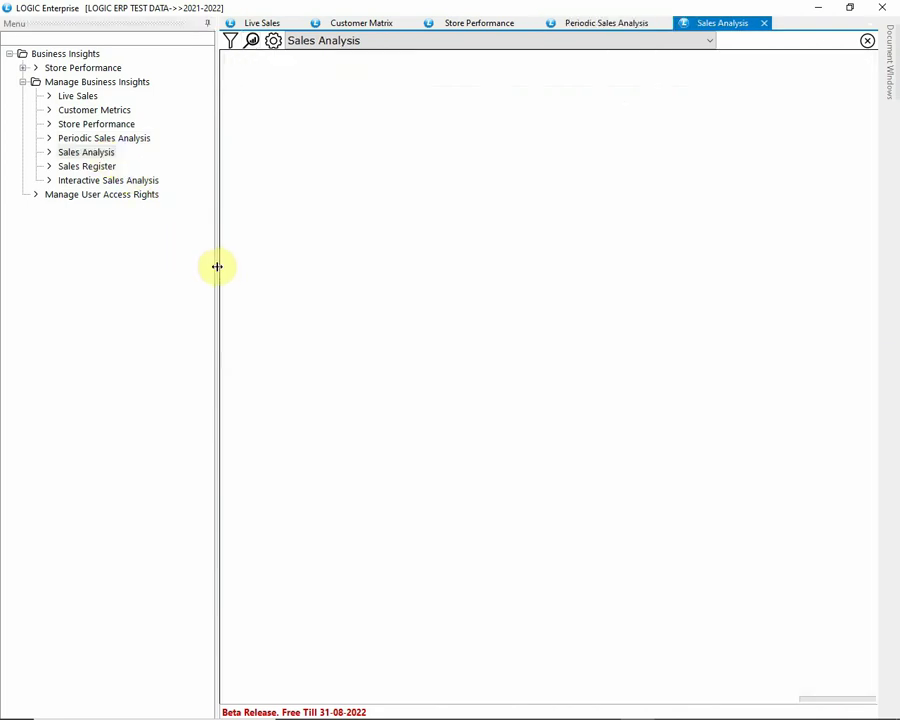
click(251, 41)
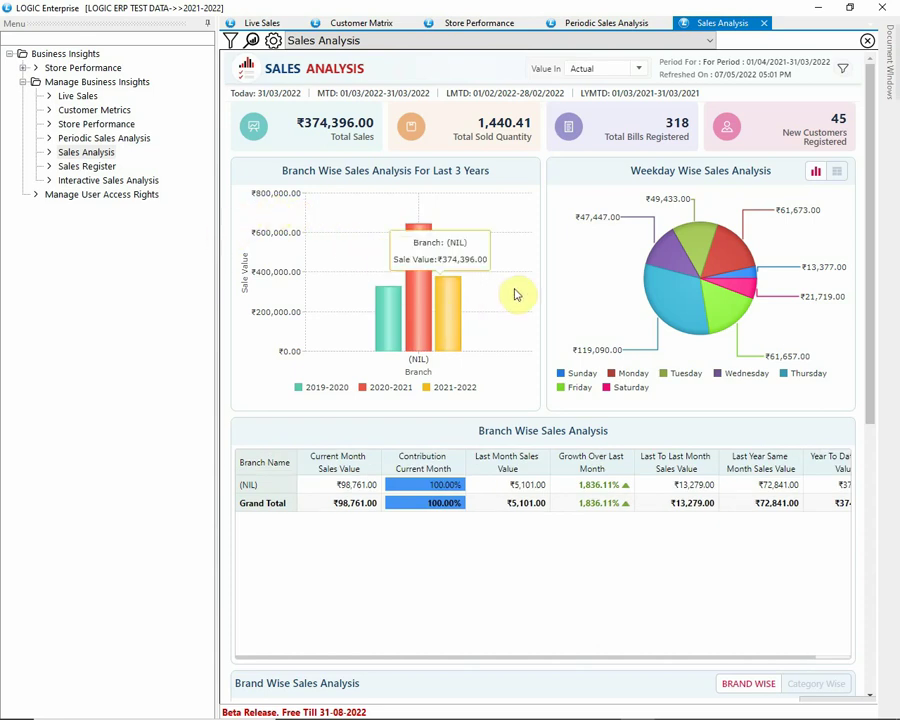
scroll(516, 294, down, 6)
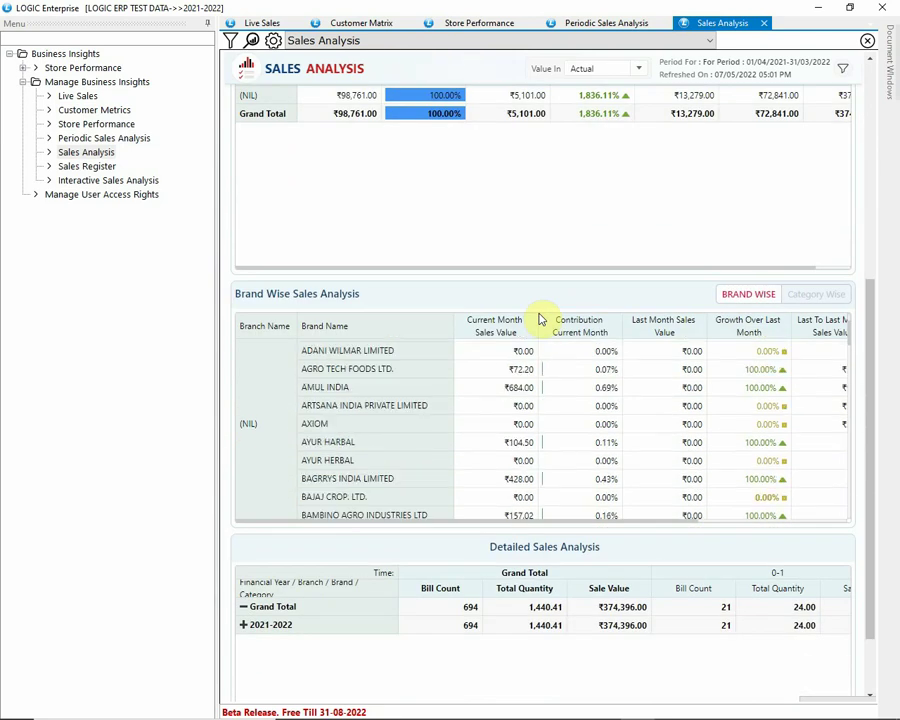
click(818, 295)
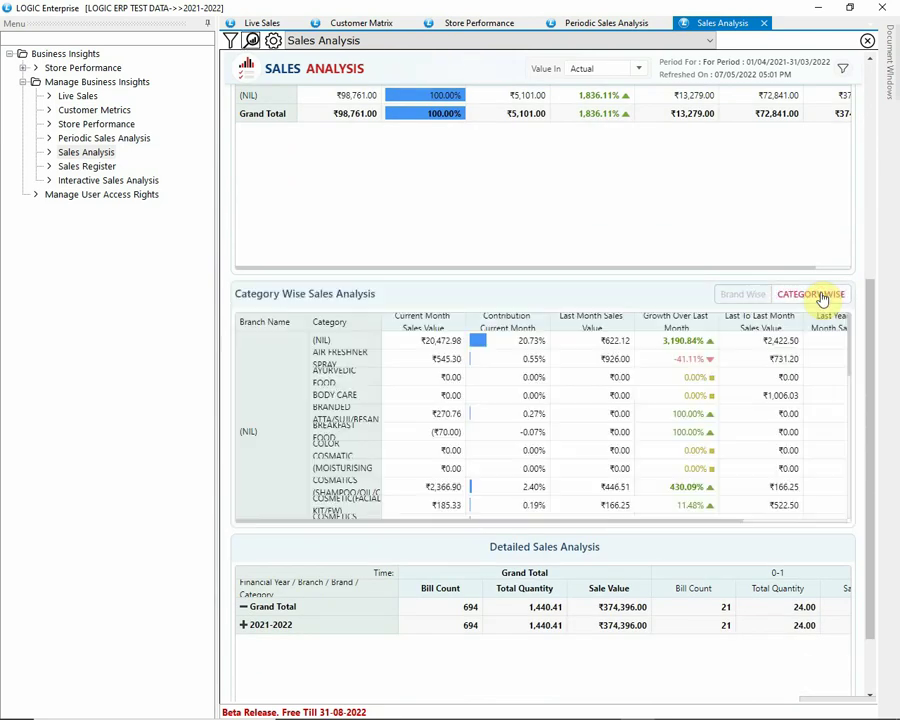
click(737, 295)
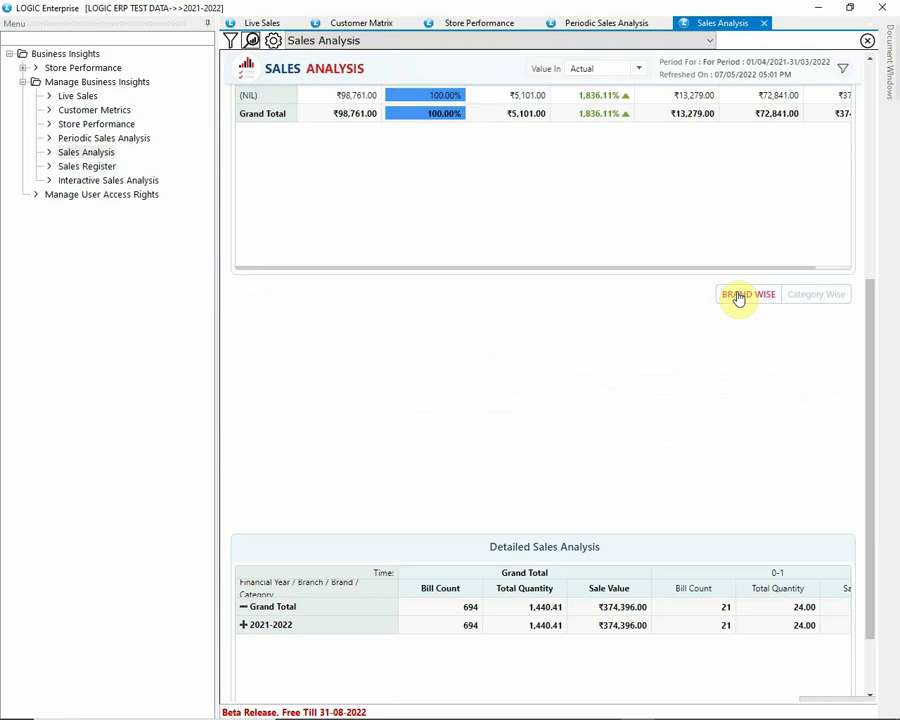
scroll(722, 400, down, 3)
scroll(733, 529, down, 1)
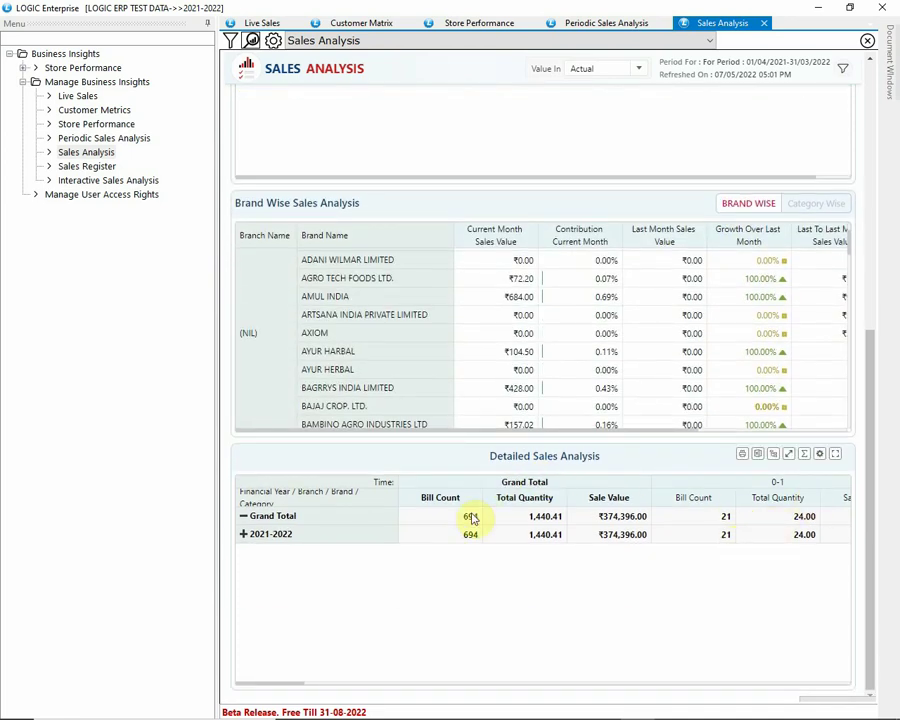
Expand 2021-2022 through the branch and (NIL) brand rows to reveal their categories.
click(248, 537)
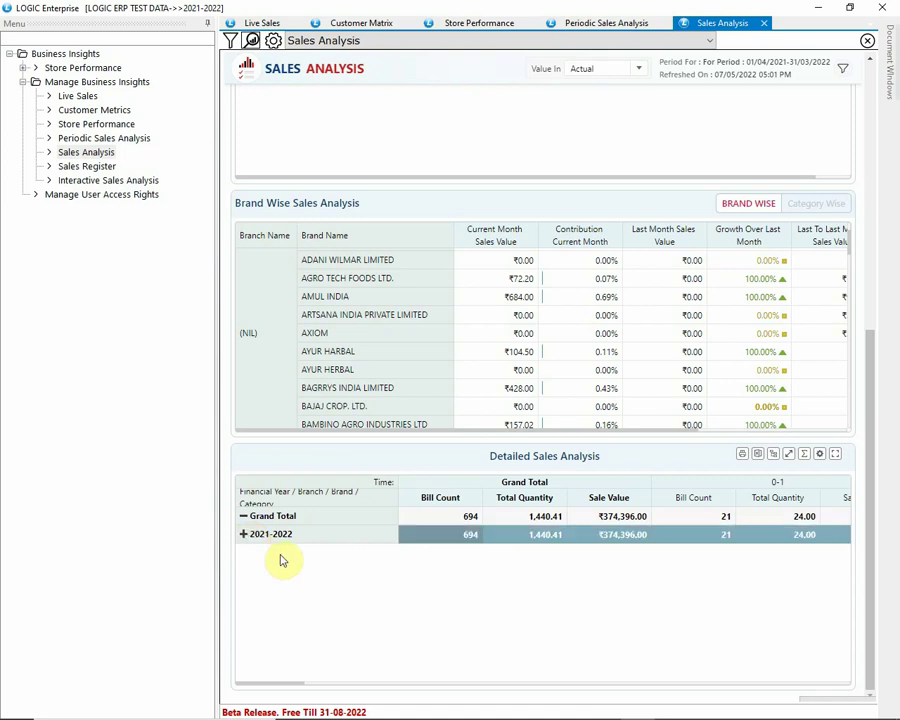
click(246, 536)
click(285, 553)
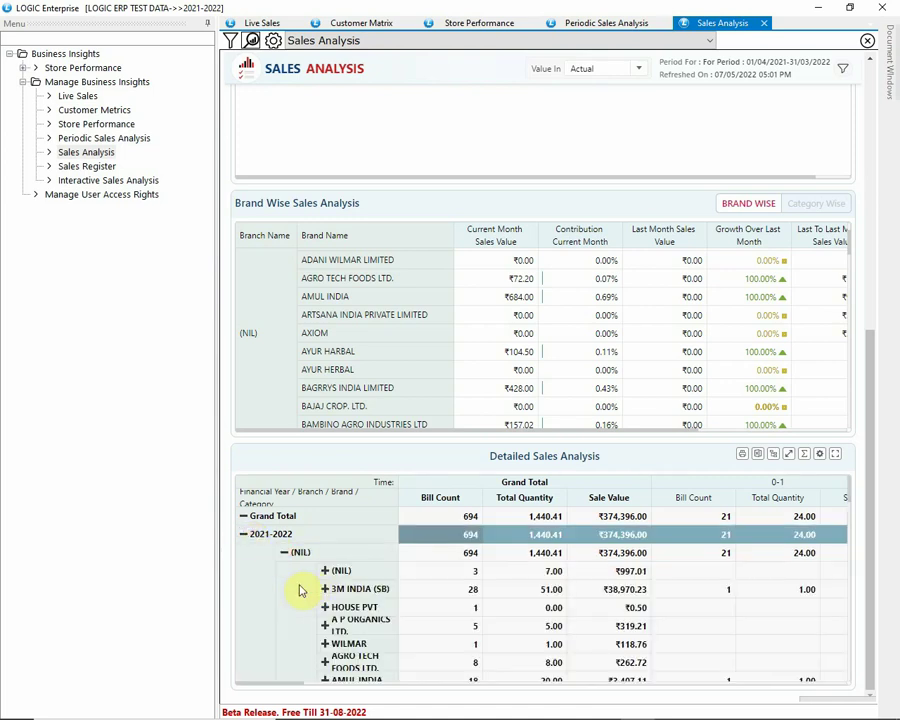
click(324, 571)
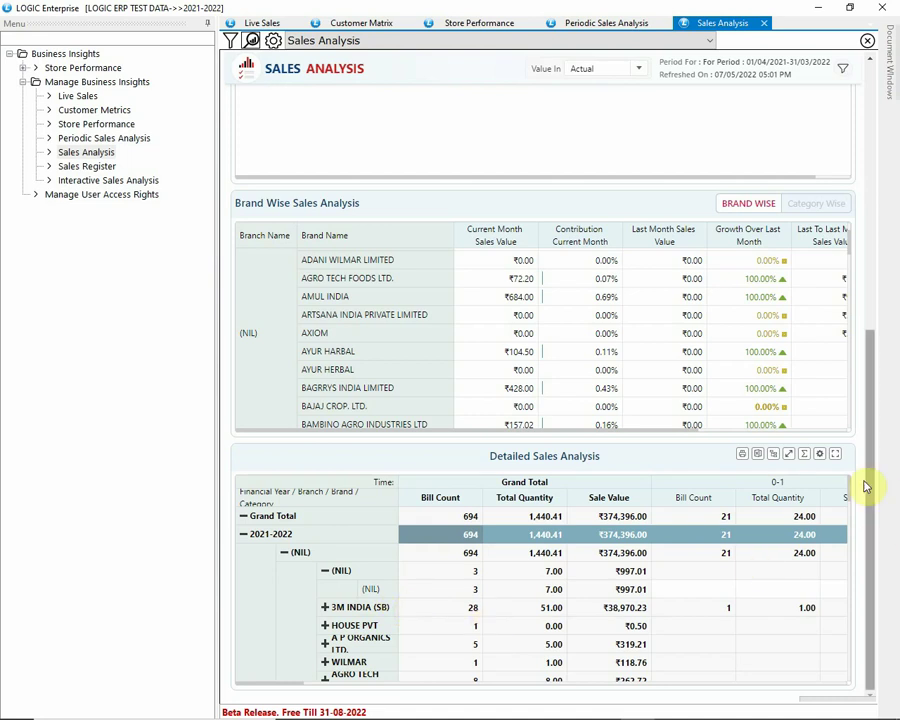
Uncheck Category in the field chooser, then re-expand 2021-2022 and the branch into brands.
click(820, 454)
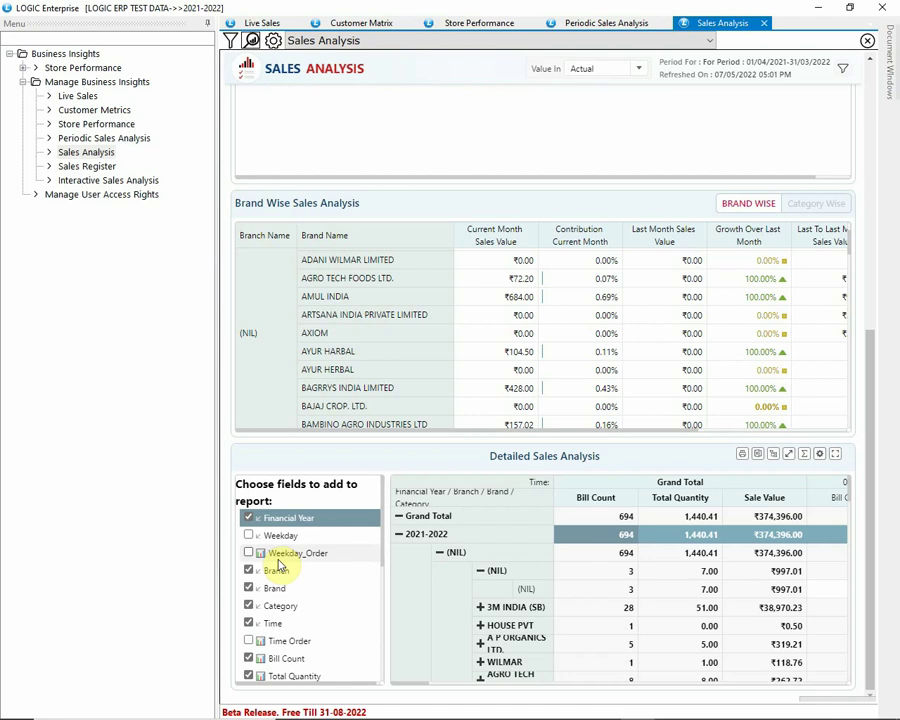
scroll(380, 516, down, 2)
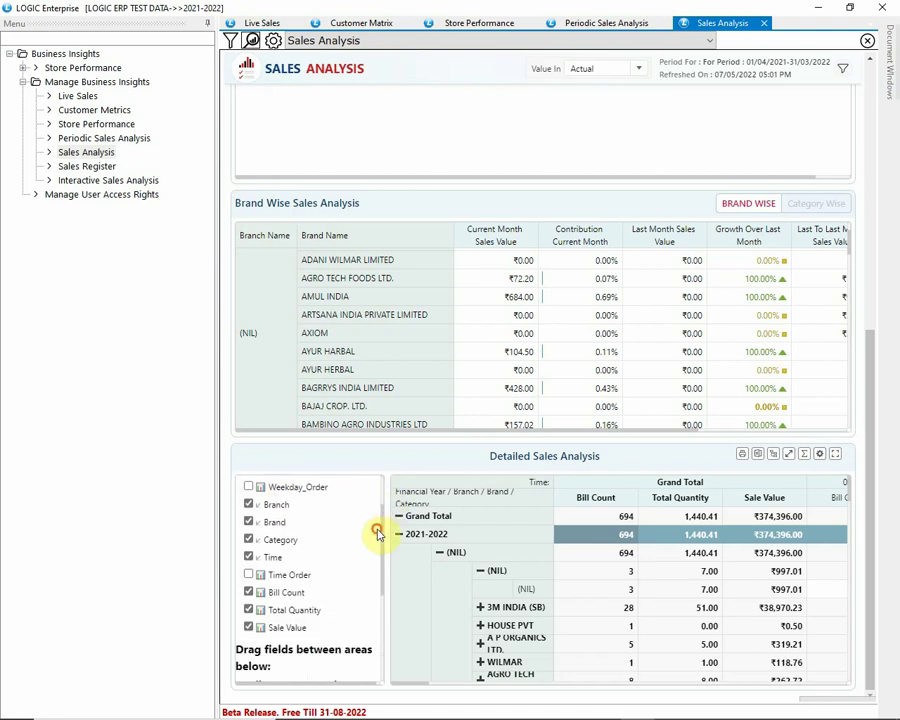
click(248, 539)
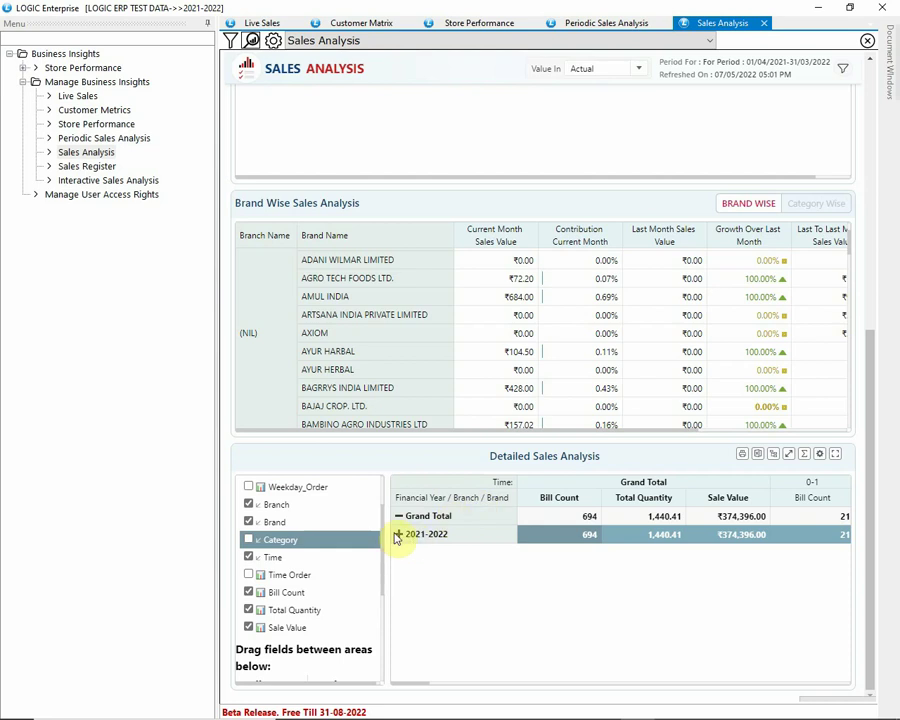
click(398, 534)
click(441, 553)
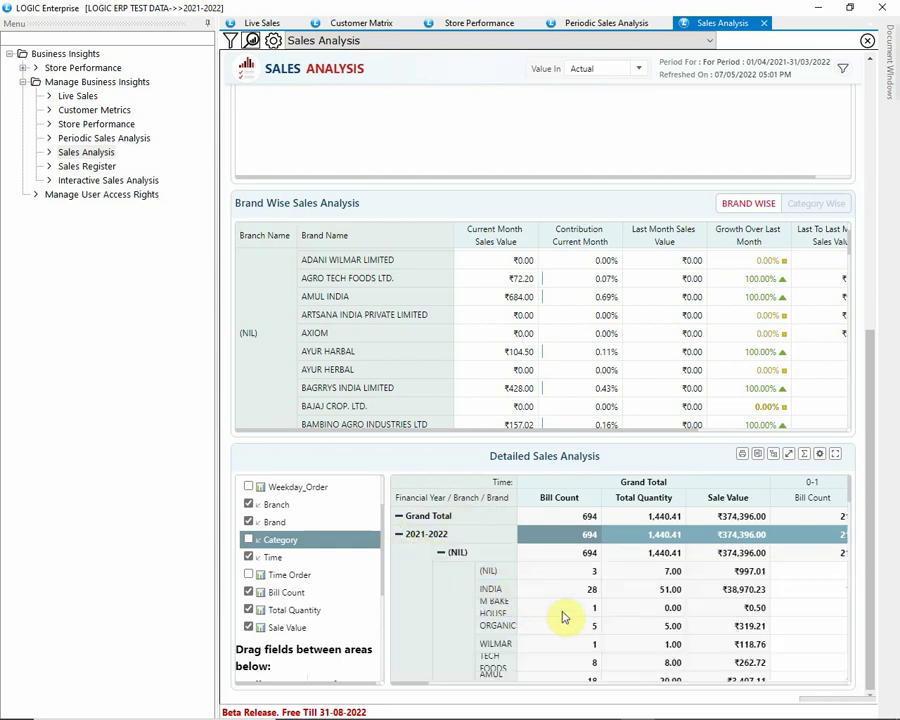
click(105, 181)
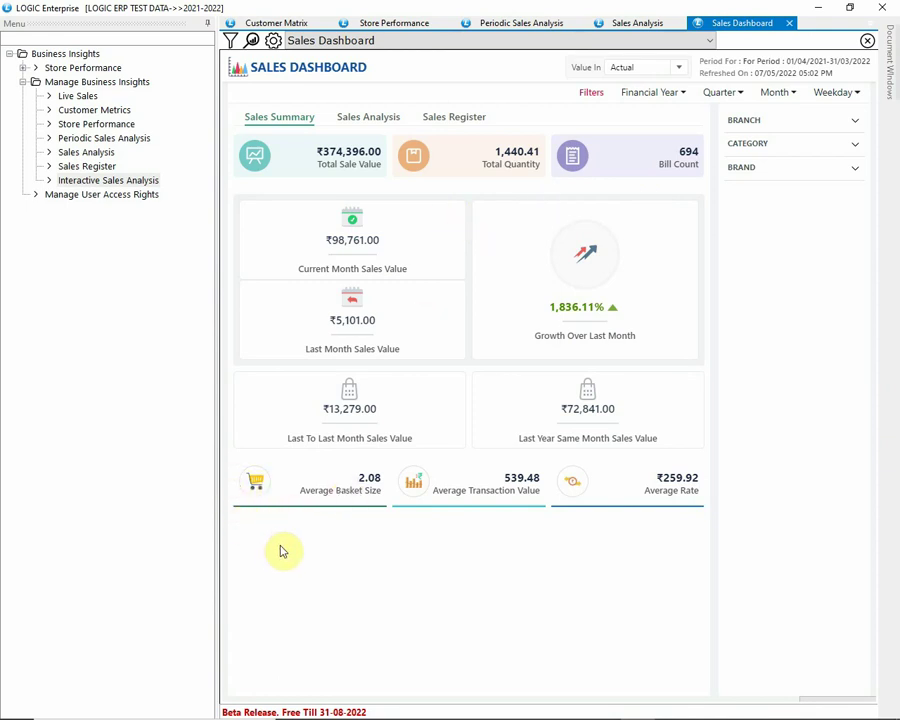
click(365, 118)
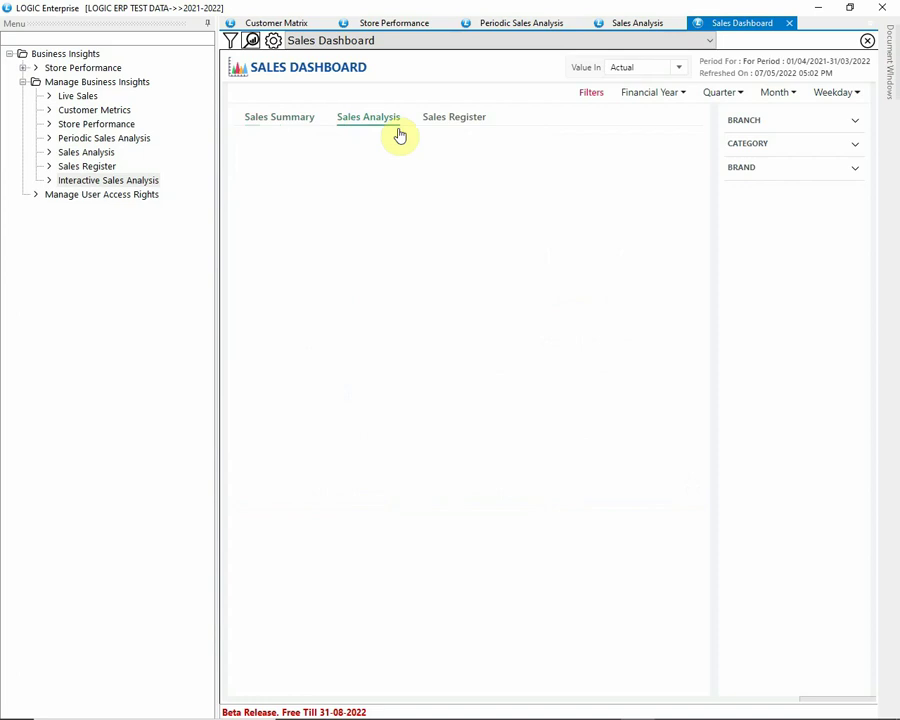
click(455, 121)
click(291, 120)
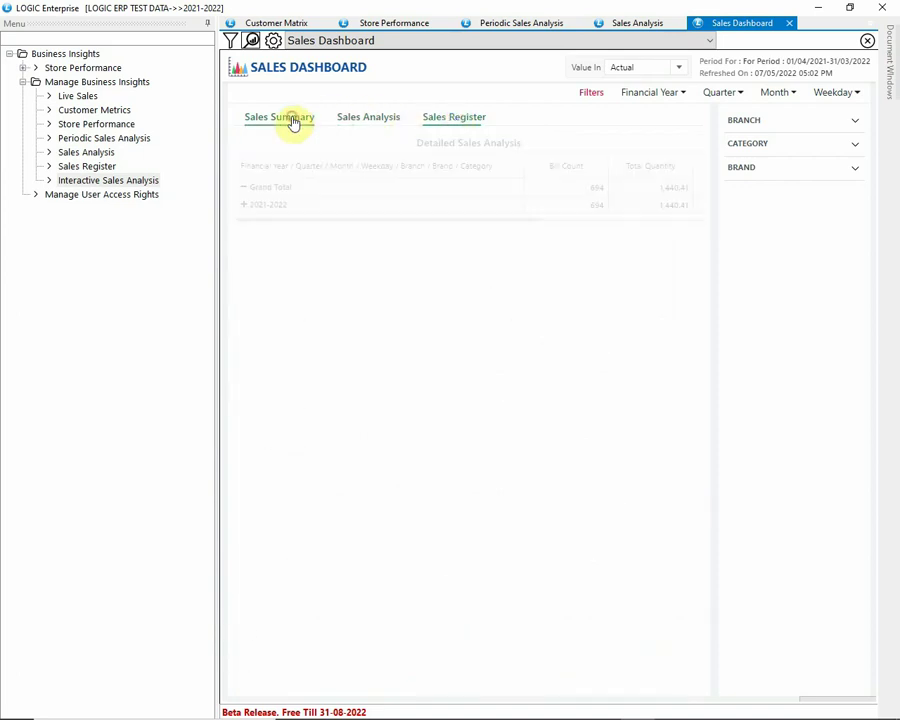
click(230, 42)
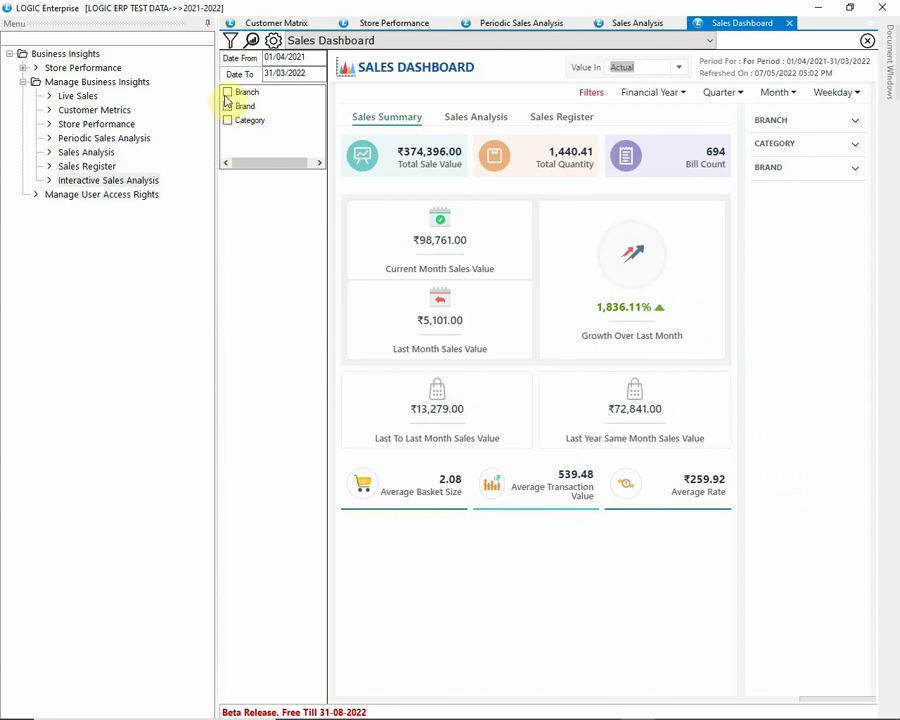
click(230, 42)
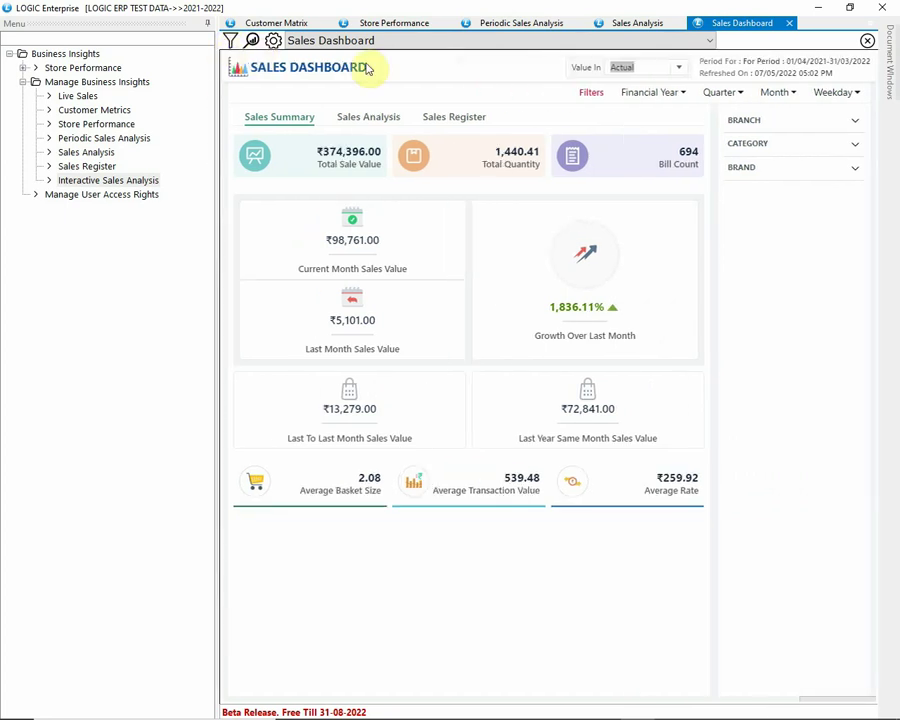
click(852, 124)
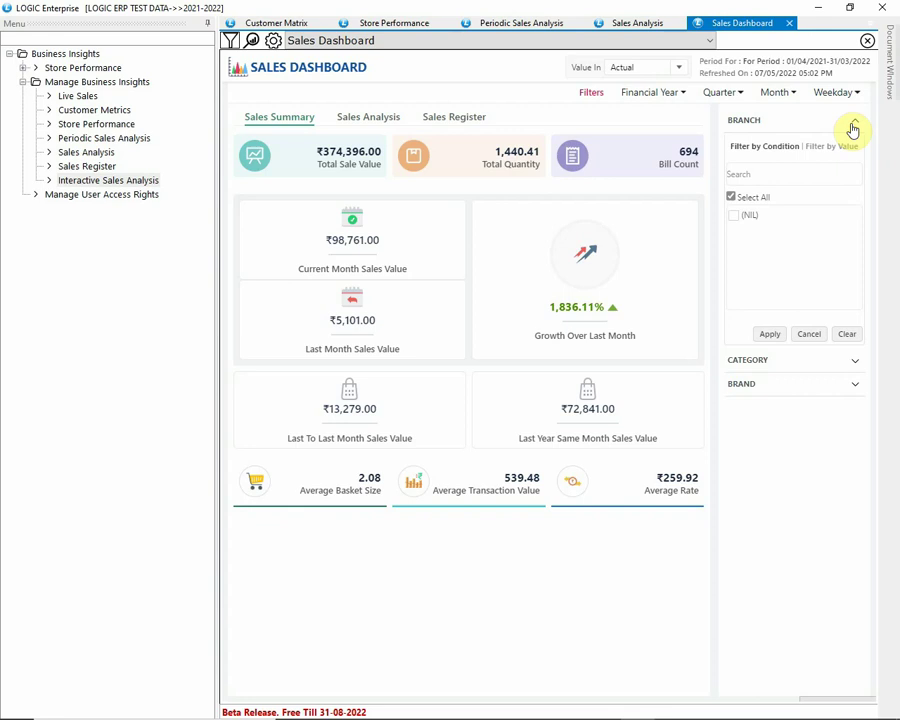
click(852, 126)
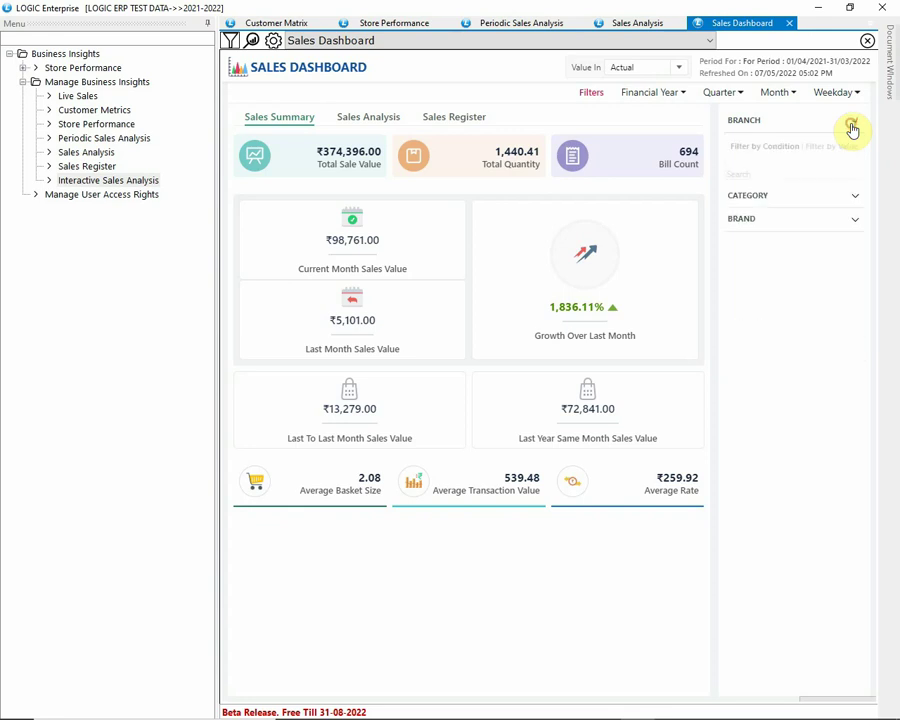
click(796, 93)
click(797, 96)
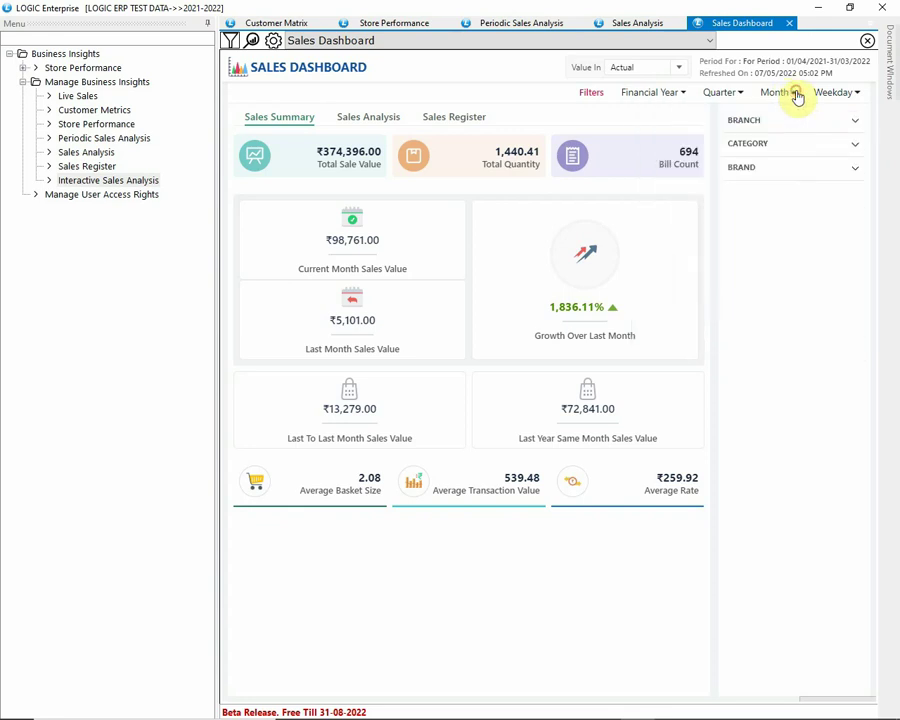
click(740, 98)
click(740, 98)
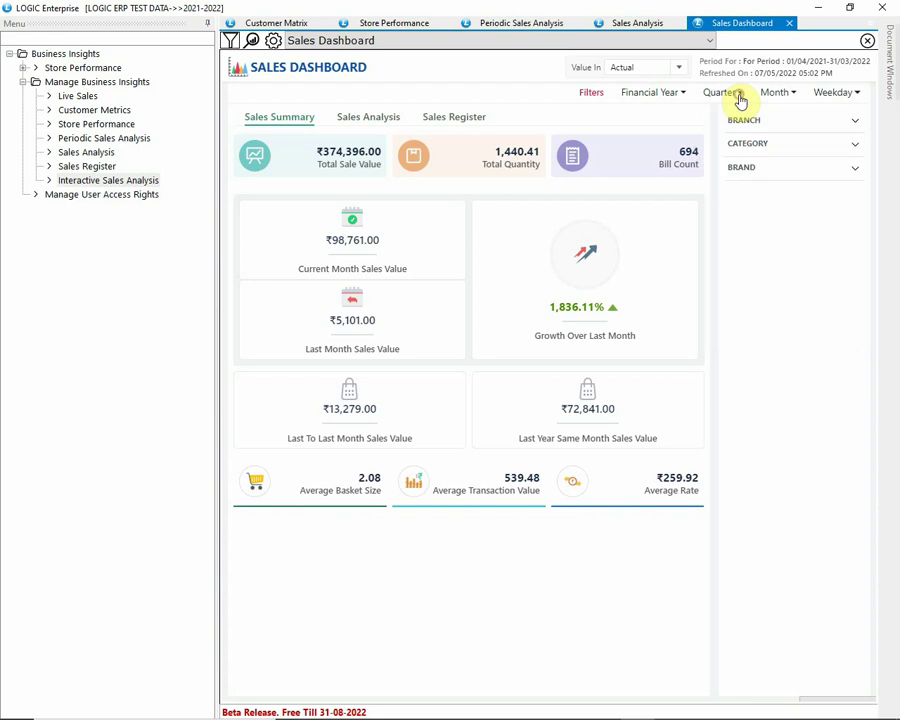
click(679, 97)
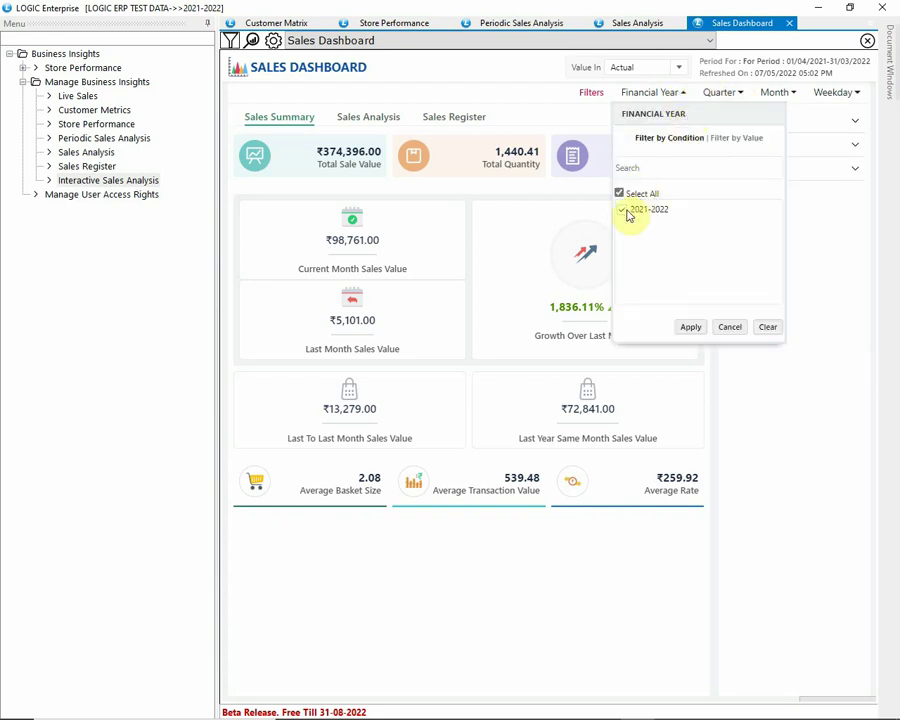
click(682, 93)
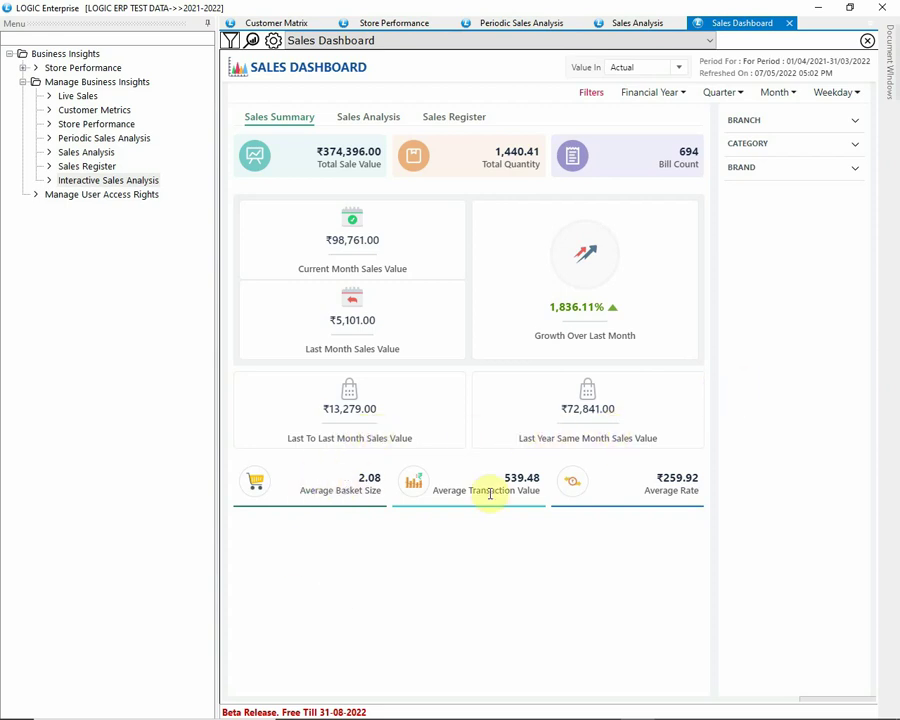
Switch to the Sales Analysis tab and scroll through its weekly, branch, brand and category charts.
click(368, 118)
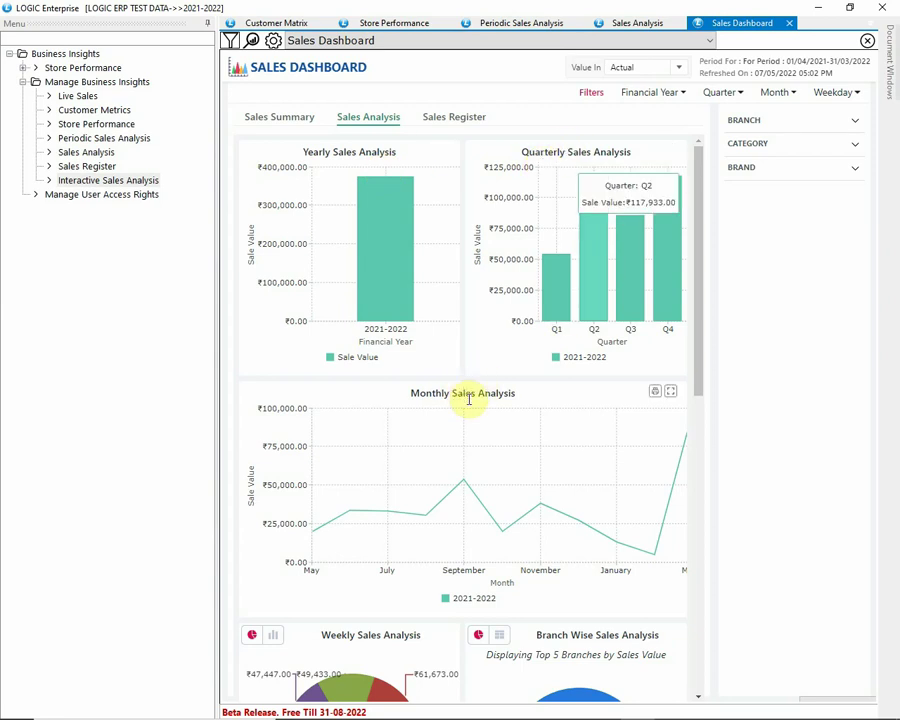
scroll(560, 414, down, 3)
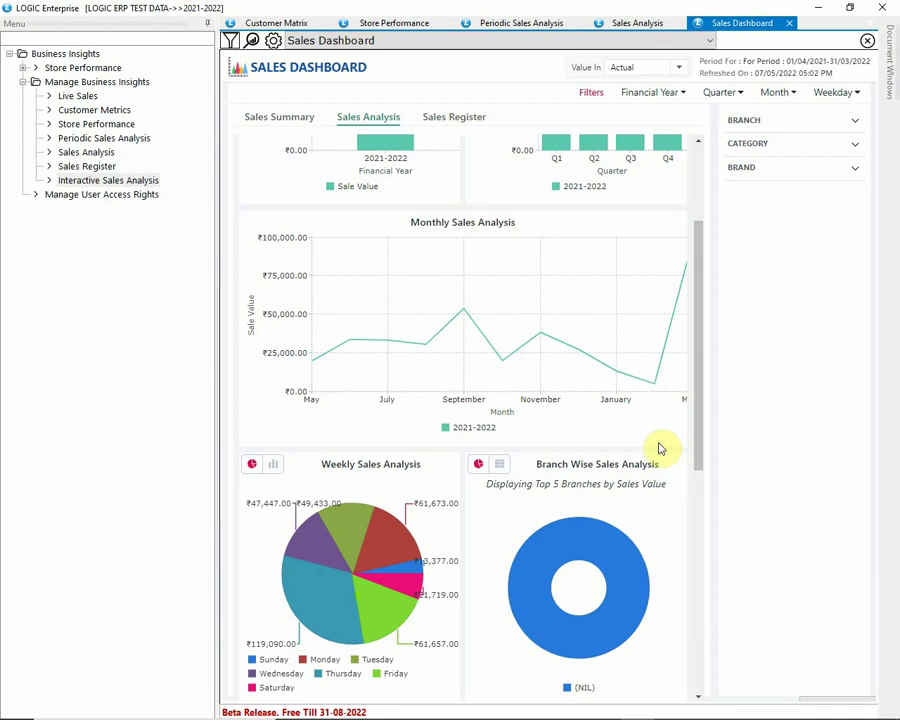
scroll(662, 428, down, 3)
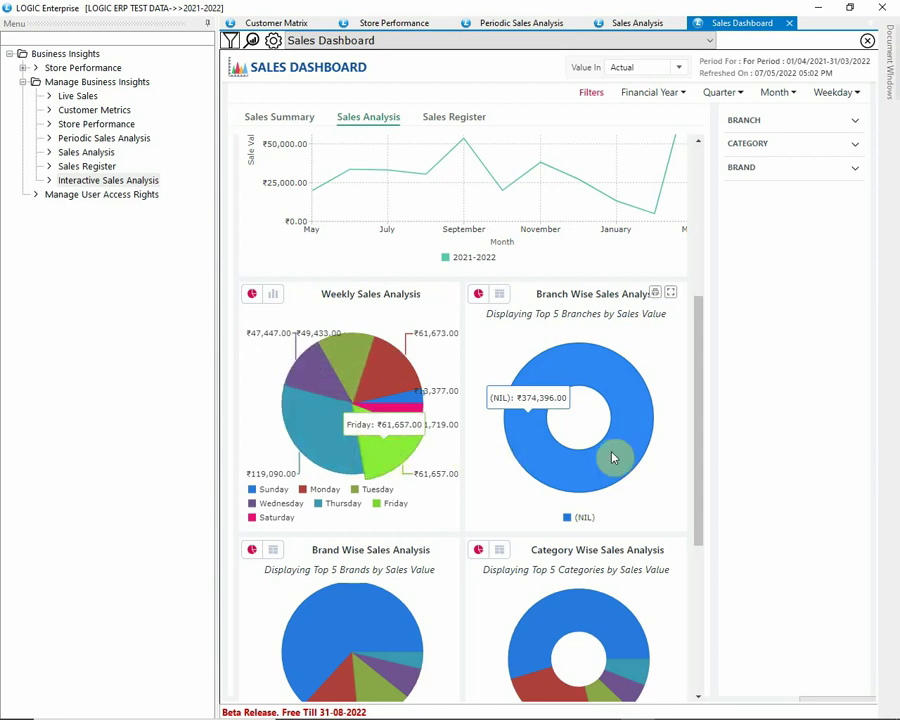
scroll(683, 416, down, 4)
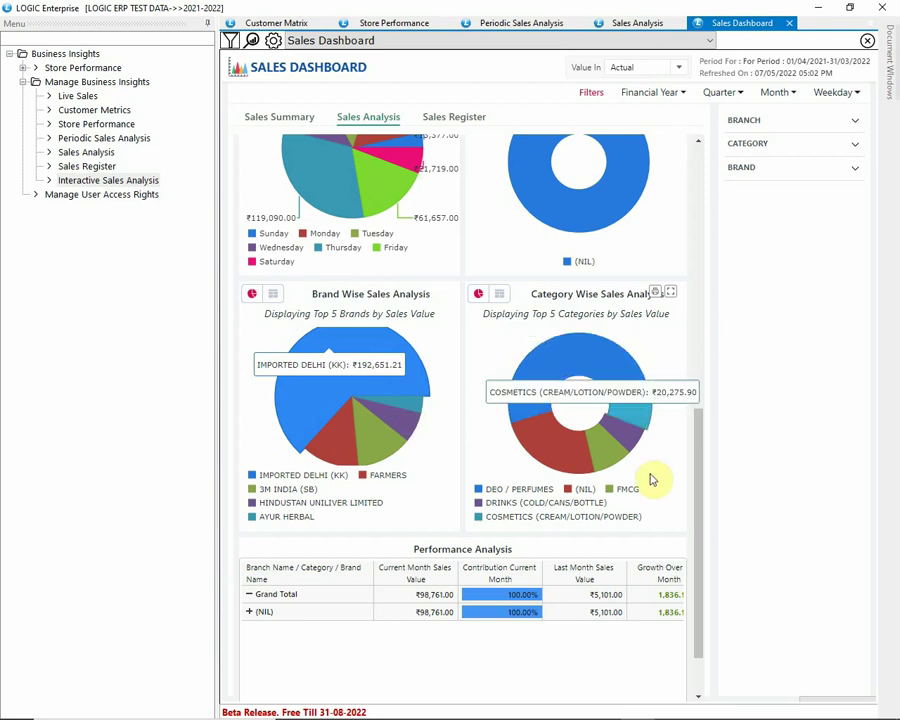
scroll(680, 482, down, 1)
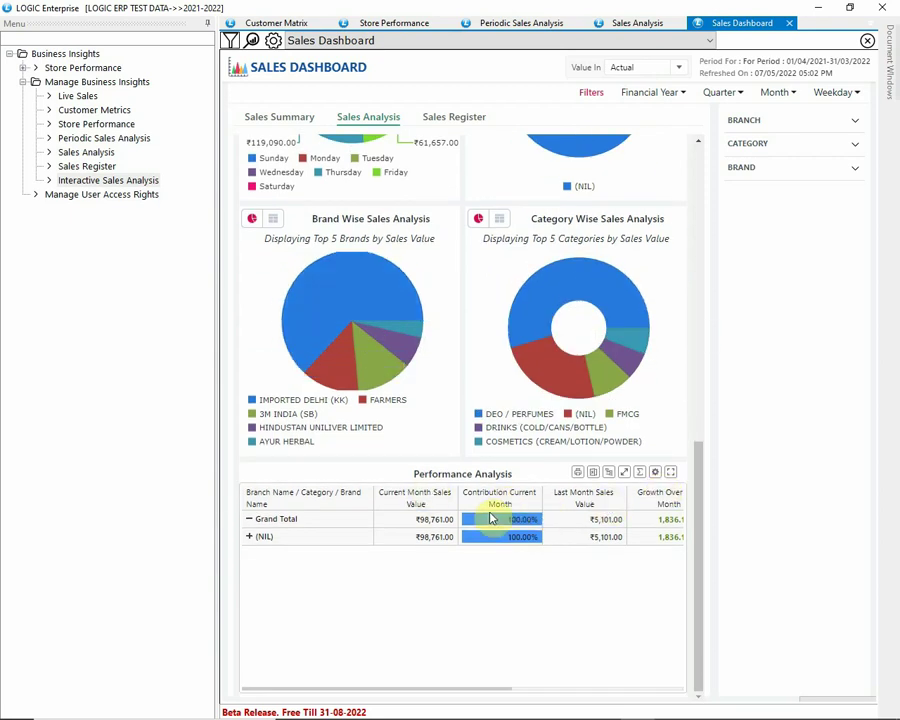
Drill the Performance Analysis (NIL) branch and category down to brands, viewing it full screen briefly.
click(249, 537)
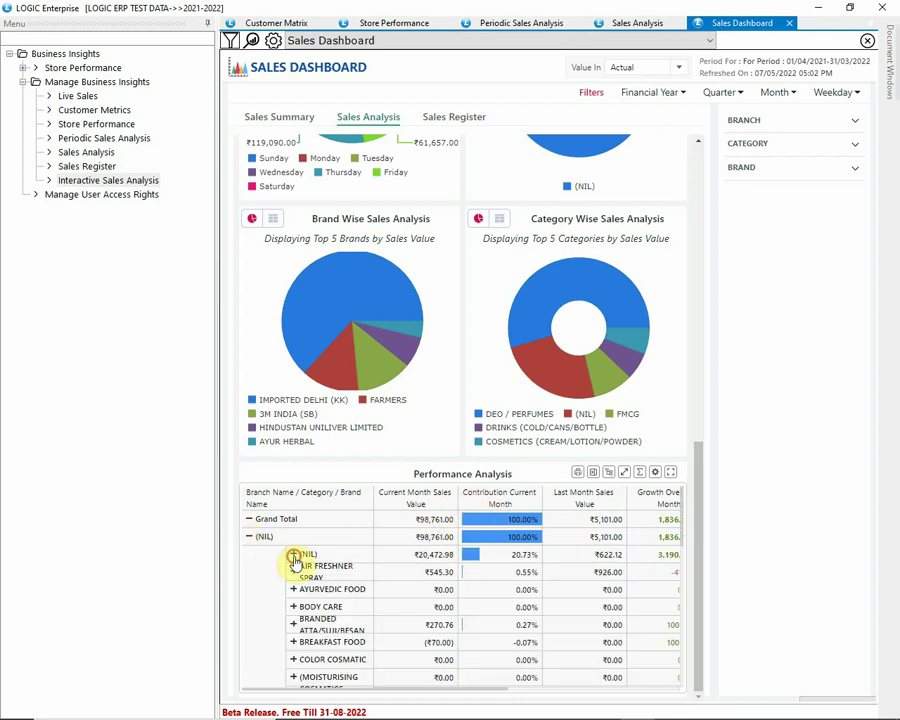
click(294, 556)
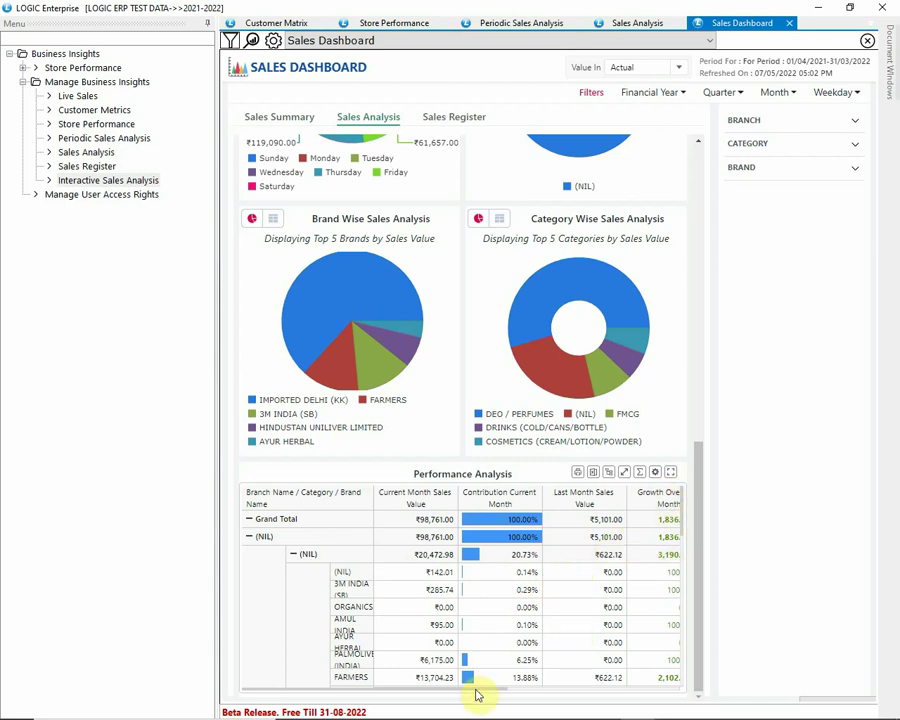
drag(476, 692, 652, 693)
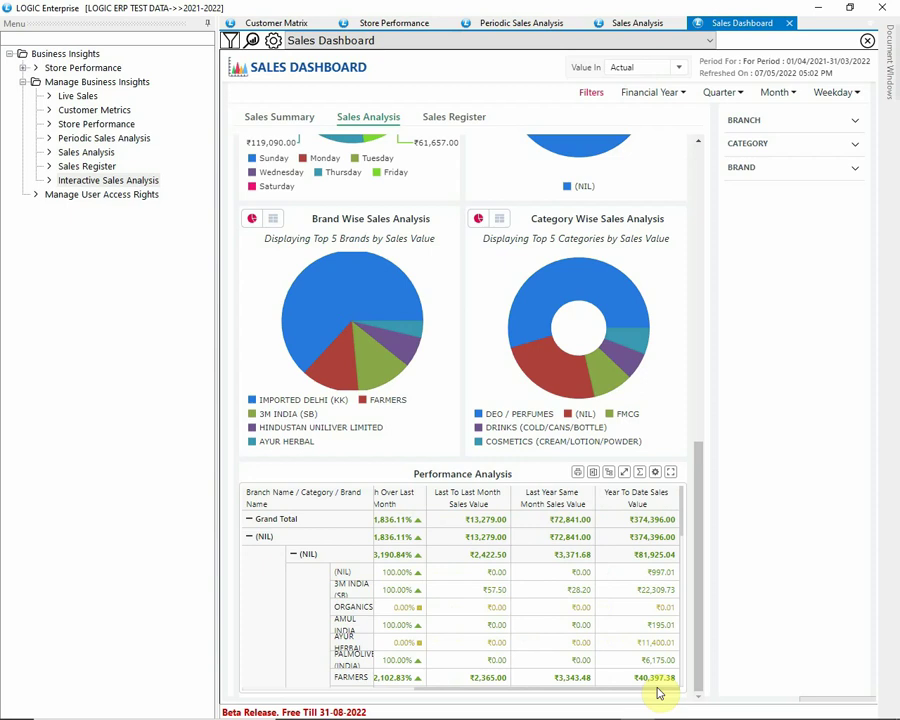
click(672, 477)
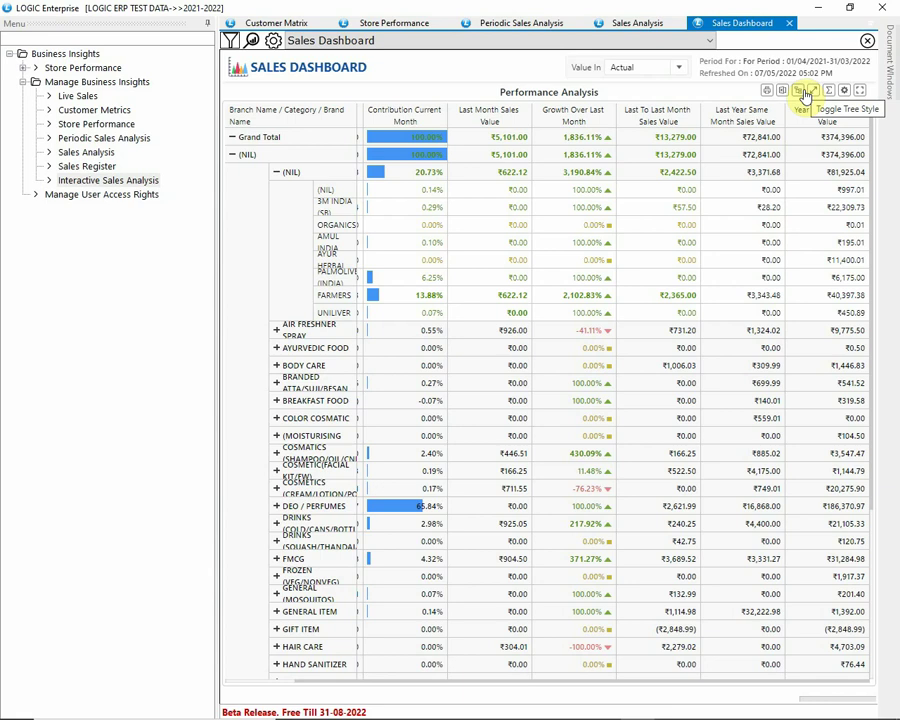
click(858, 93)
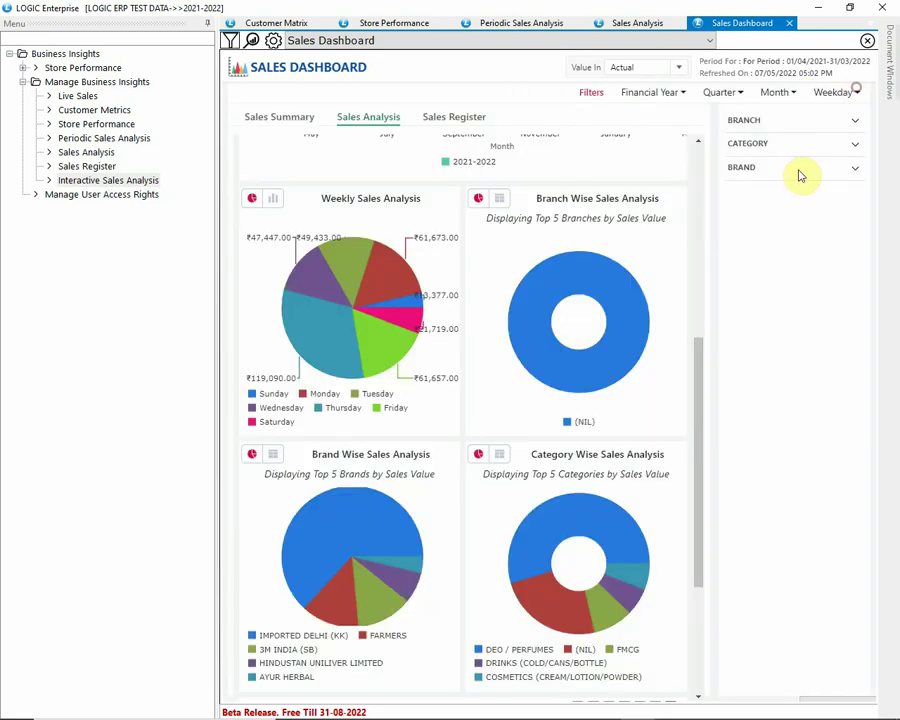
On the Sales Register, drill 2021-2022 through Q1, May, Sunday, (NIL) and IMPORTED DELHI (KK) to categories.
click(466, 118)
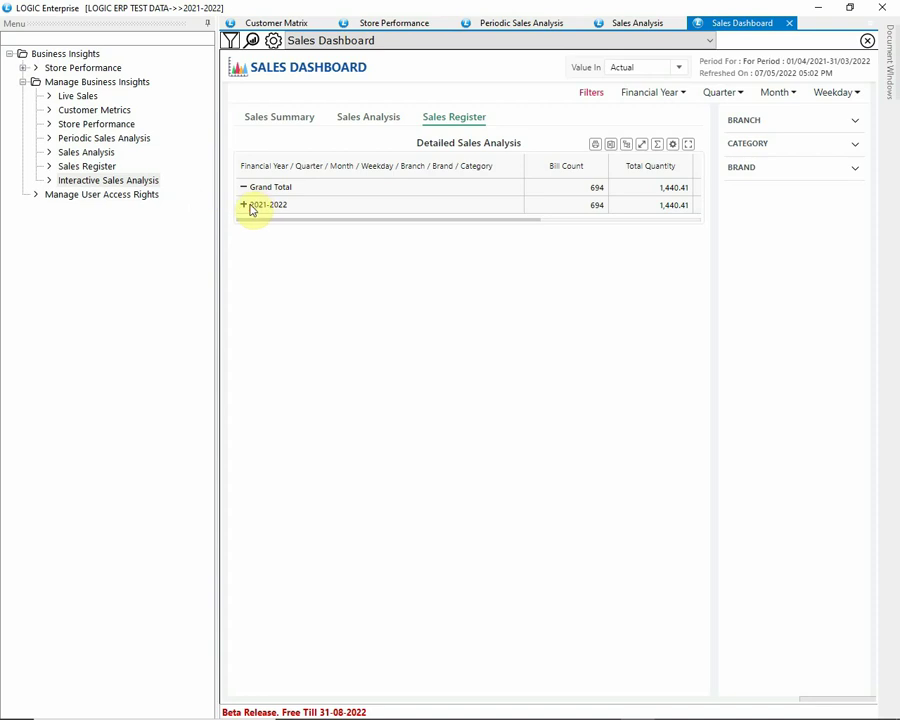
click(244, 206)
click(283, 222)
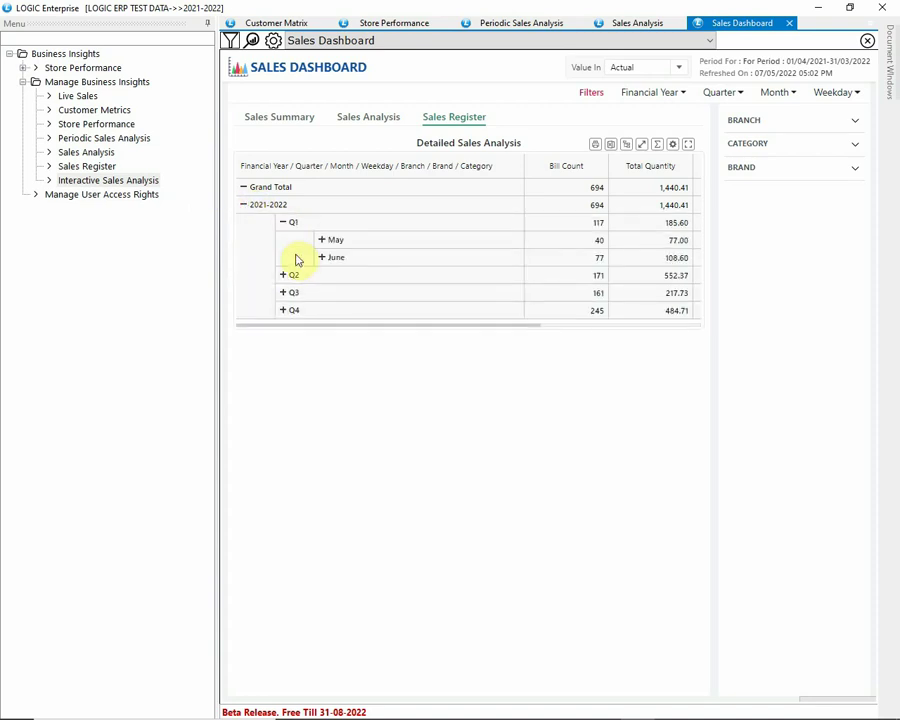
click(321, 240)
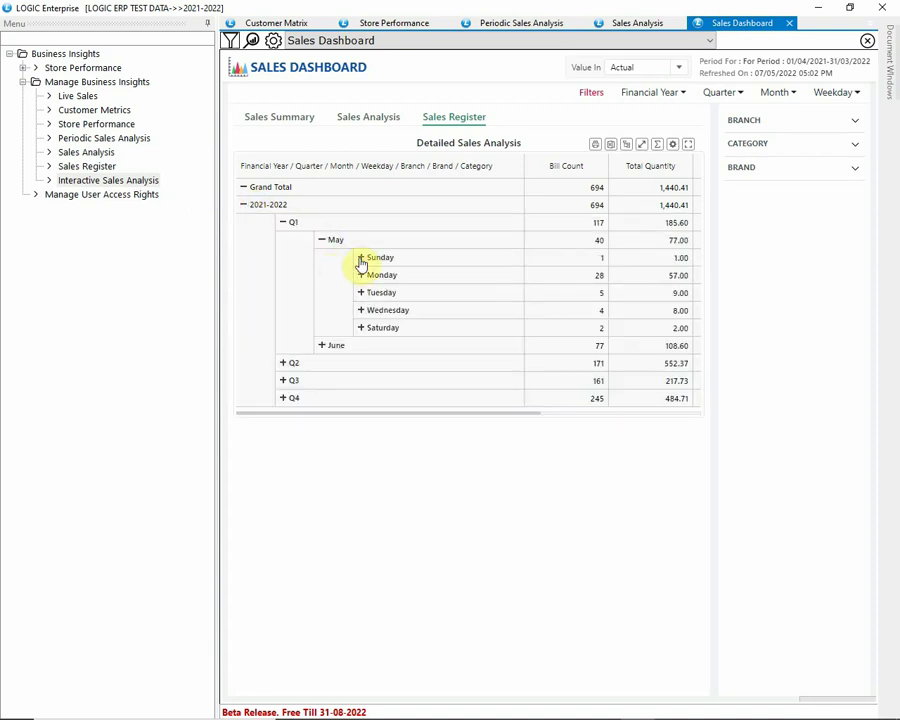
click(361, 259)
click(400, 276)
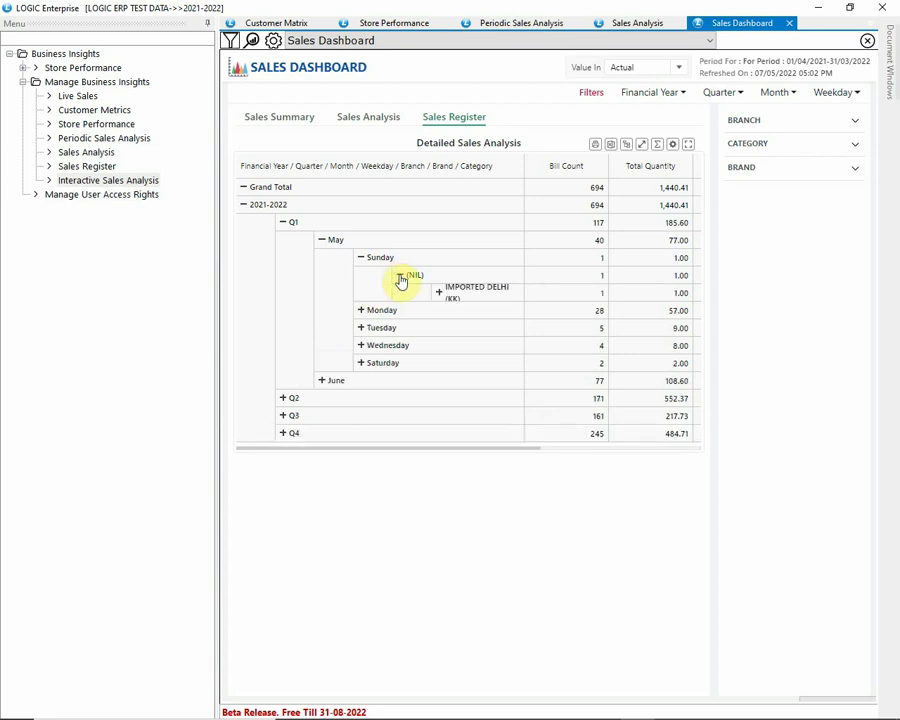
click(439, 292)
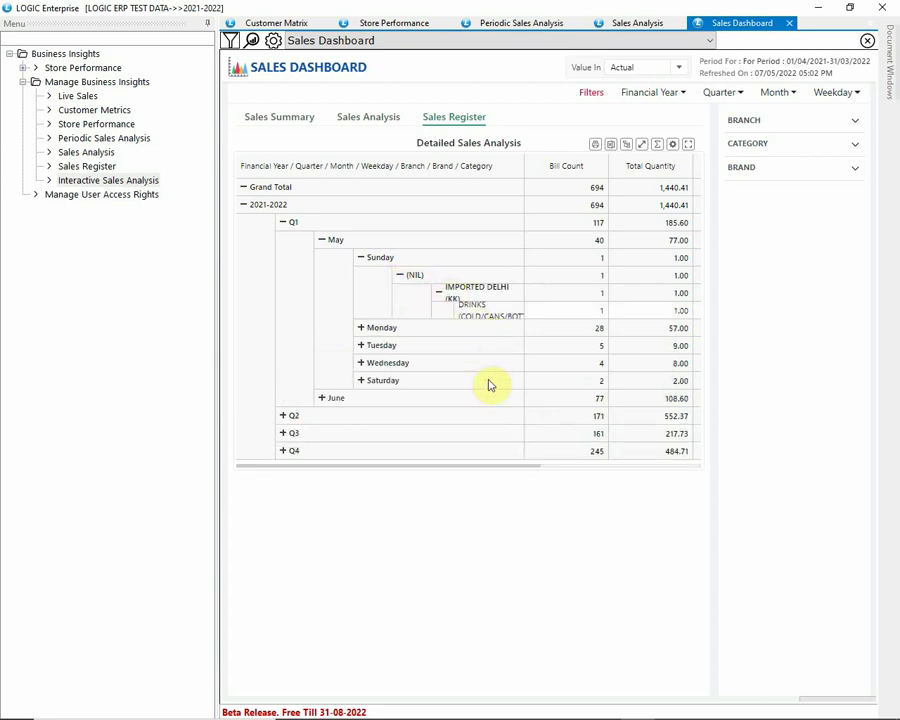
drag(508, 467, 667, 466)
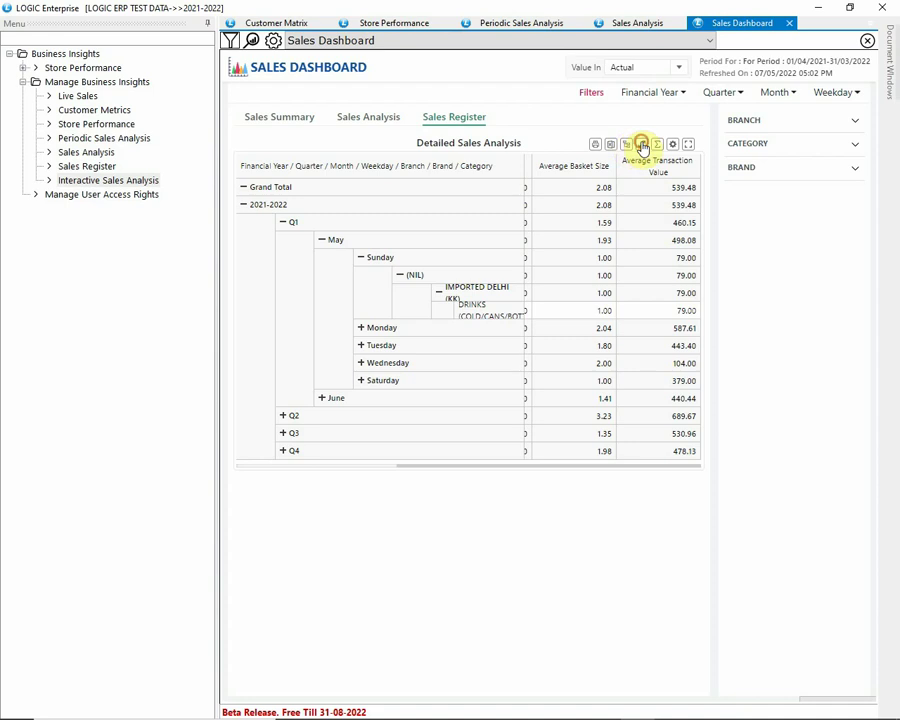
Switch the Detailed Sales Analysis to a flat tabular layout with wrapped row text.
click(641, 144)
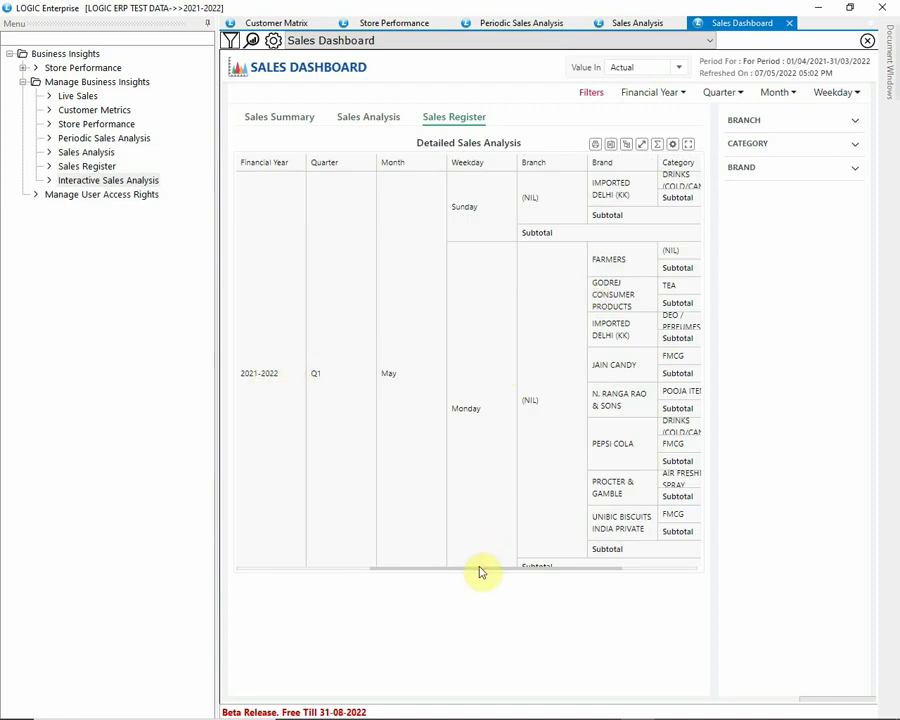
drag(479, 572, 681, 574)
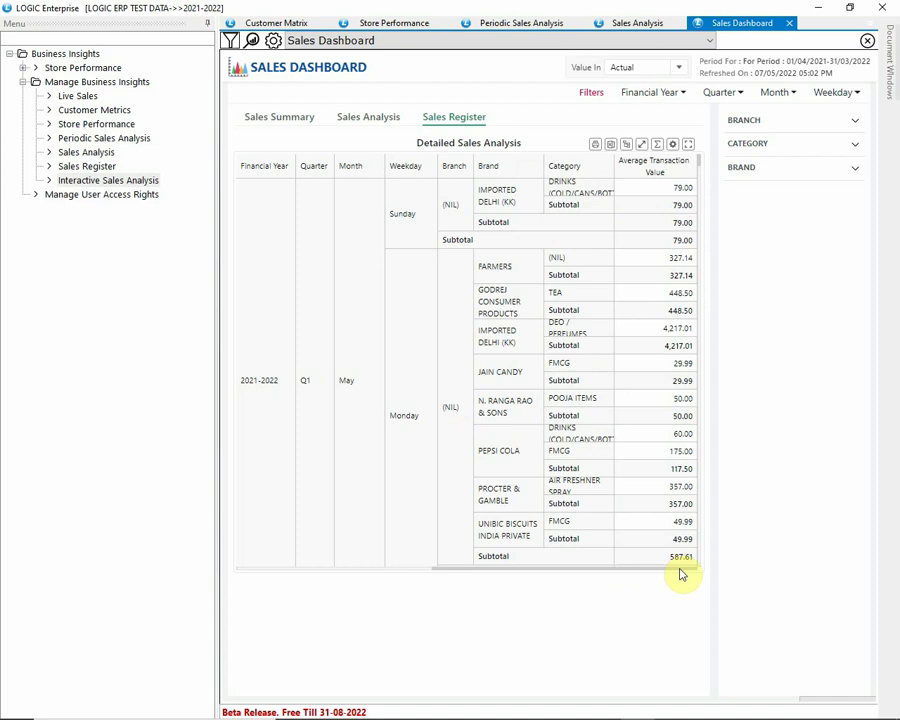
click(650, 362)
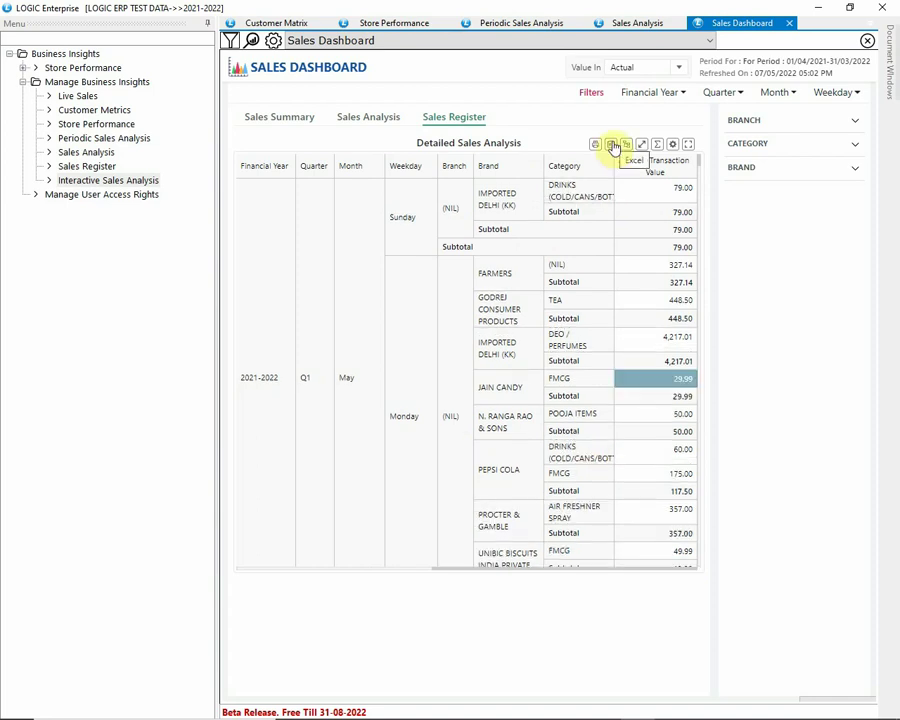